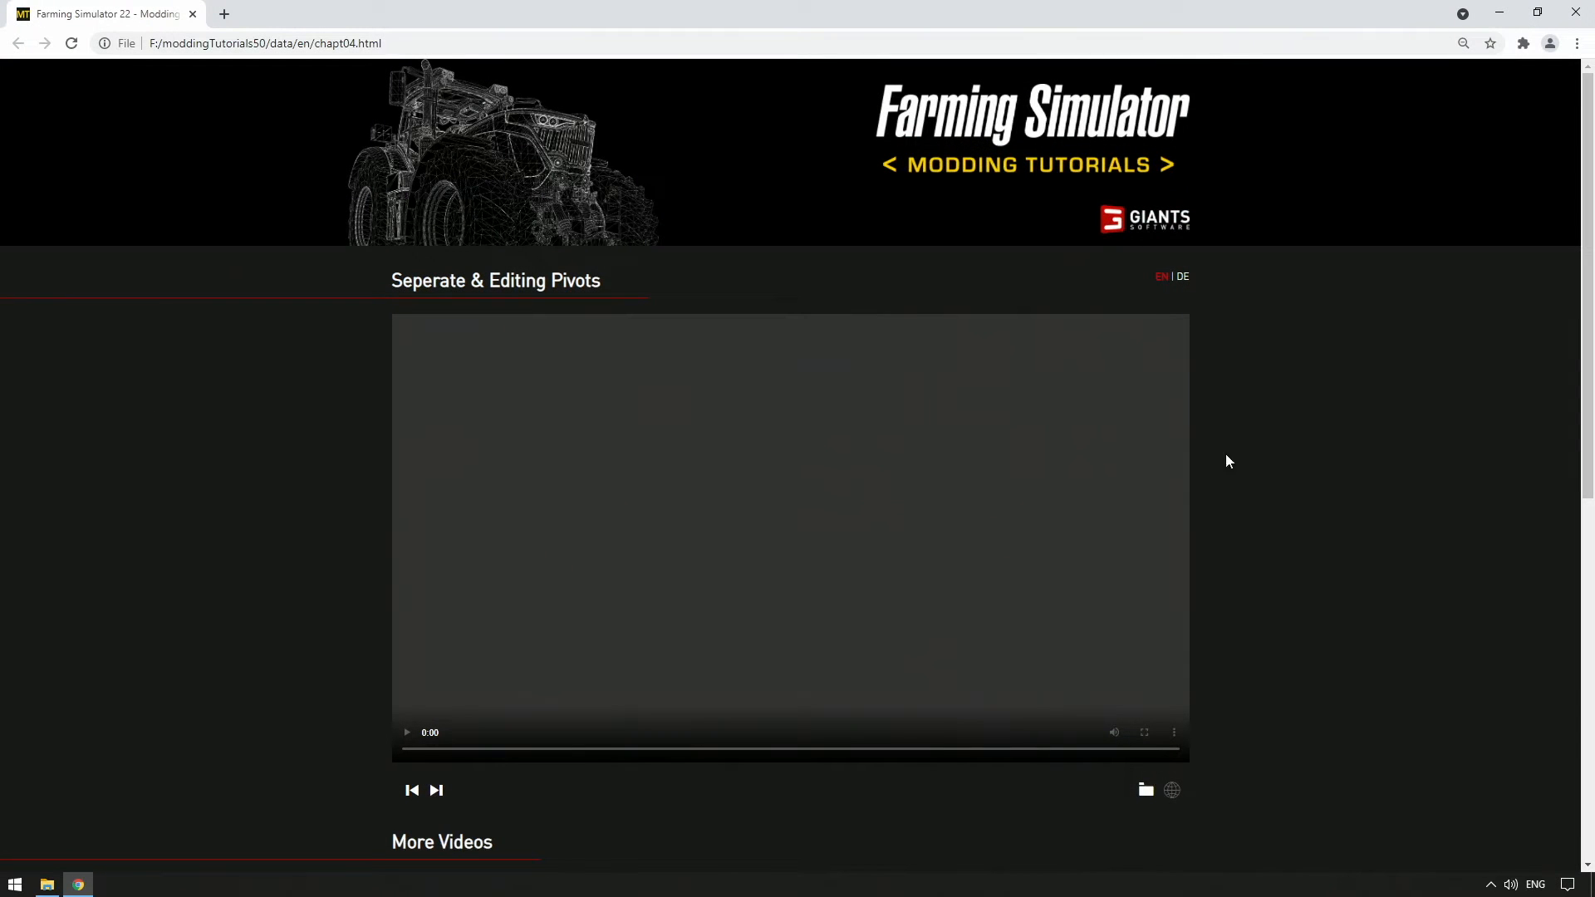
Download part04_seperation_setPivots_i3dMapping.blend from the tutorial page and open it in Blender
left_click(1144, 790)
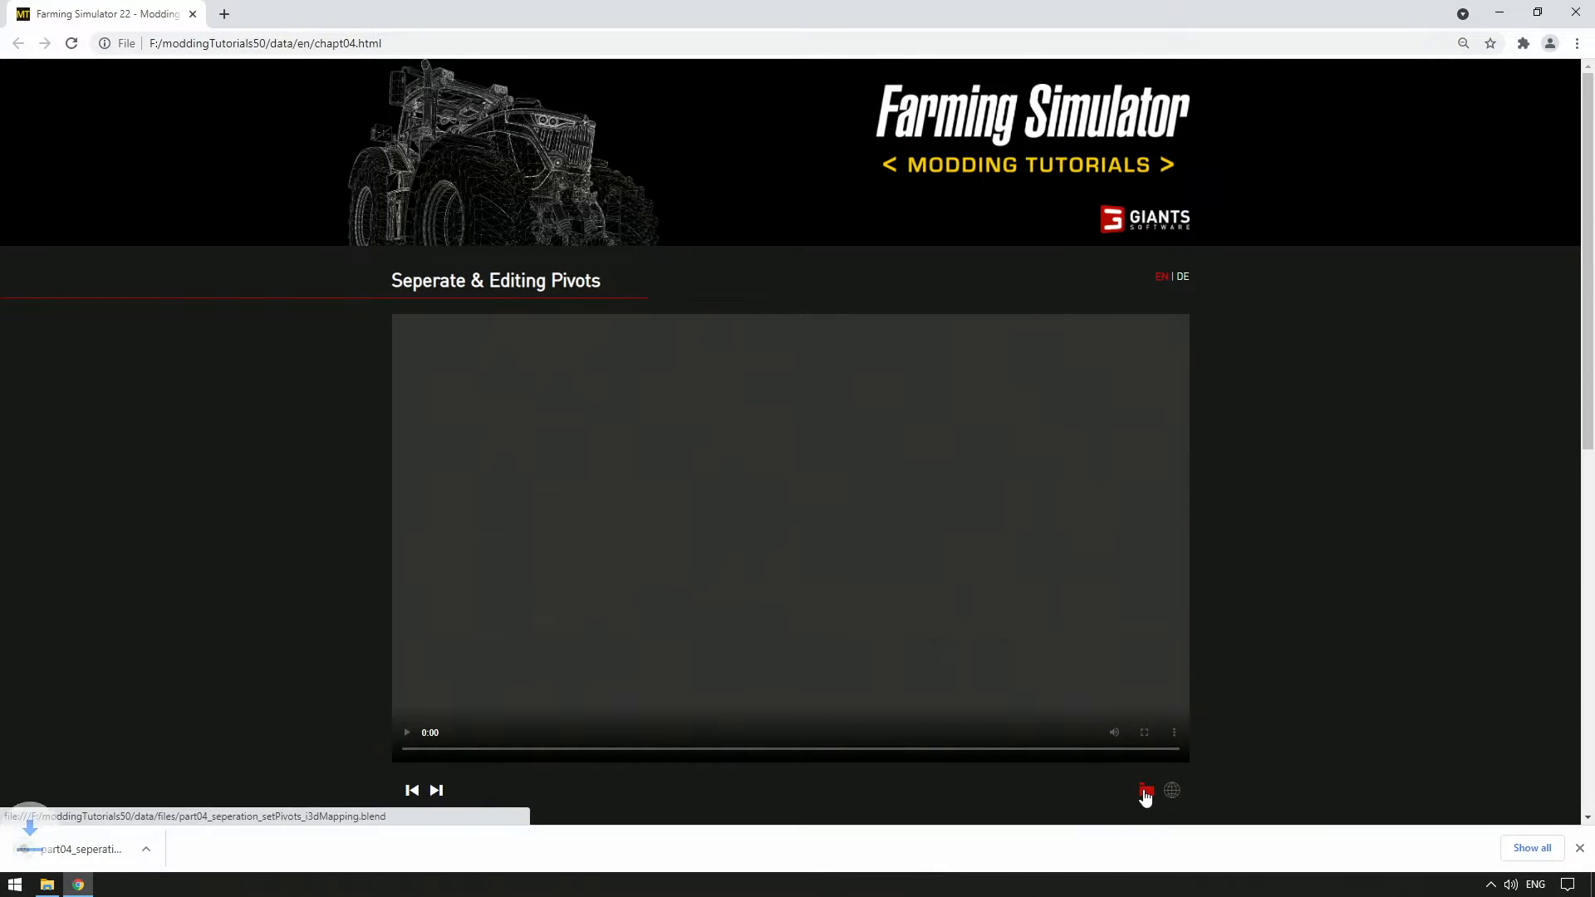
left_click(93, 846)
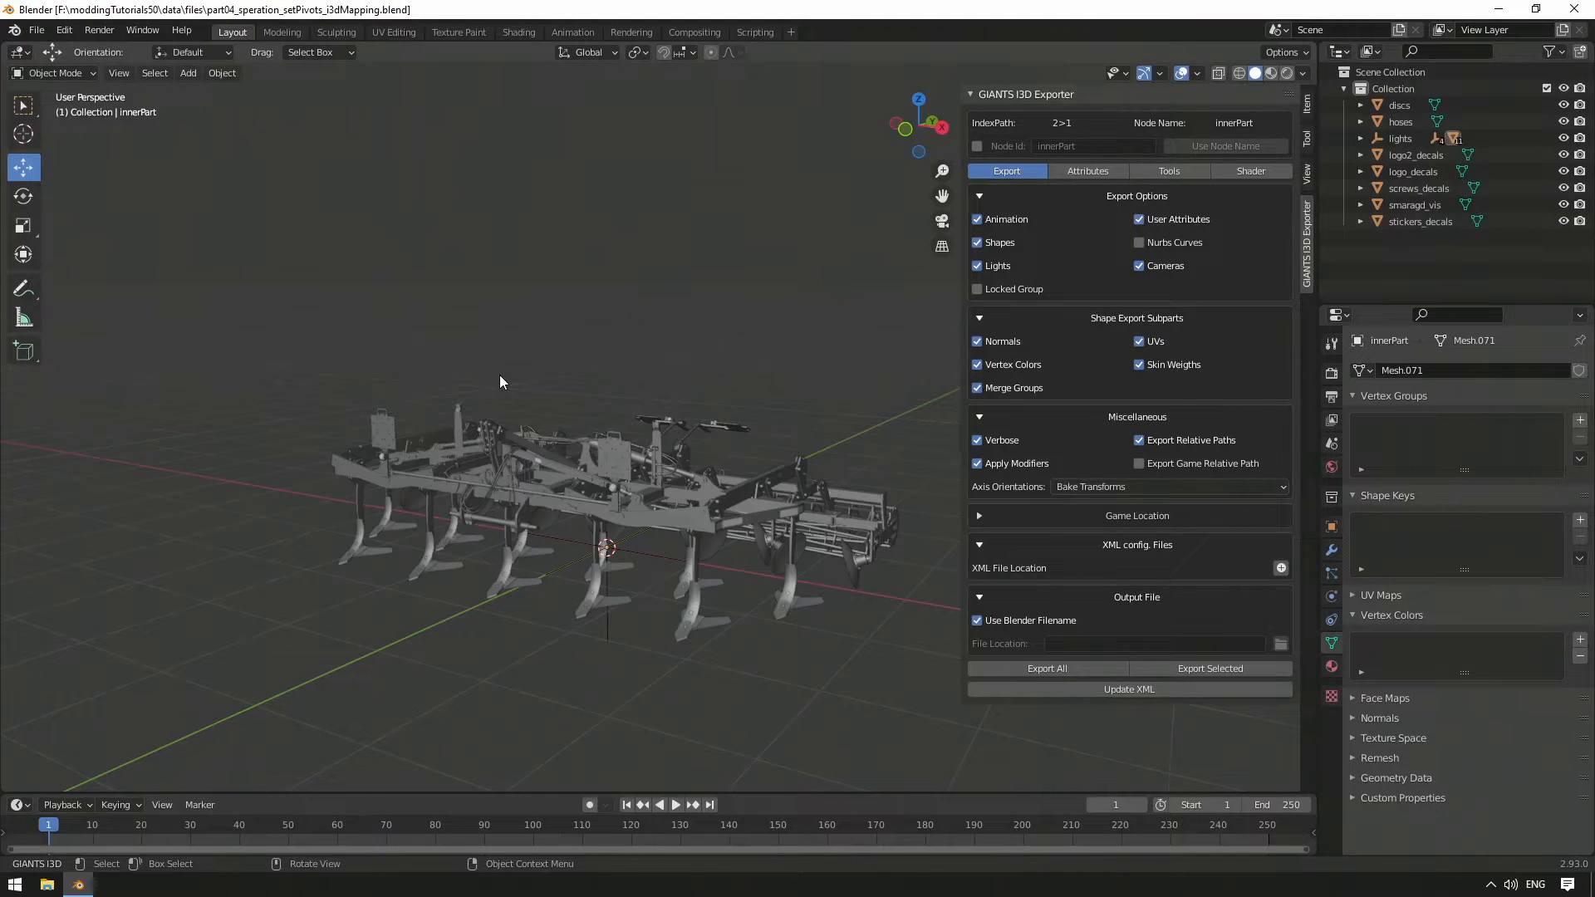
middle_click_drag(500, 375, 501, 476)
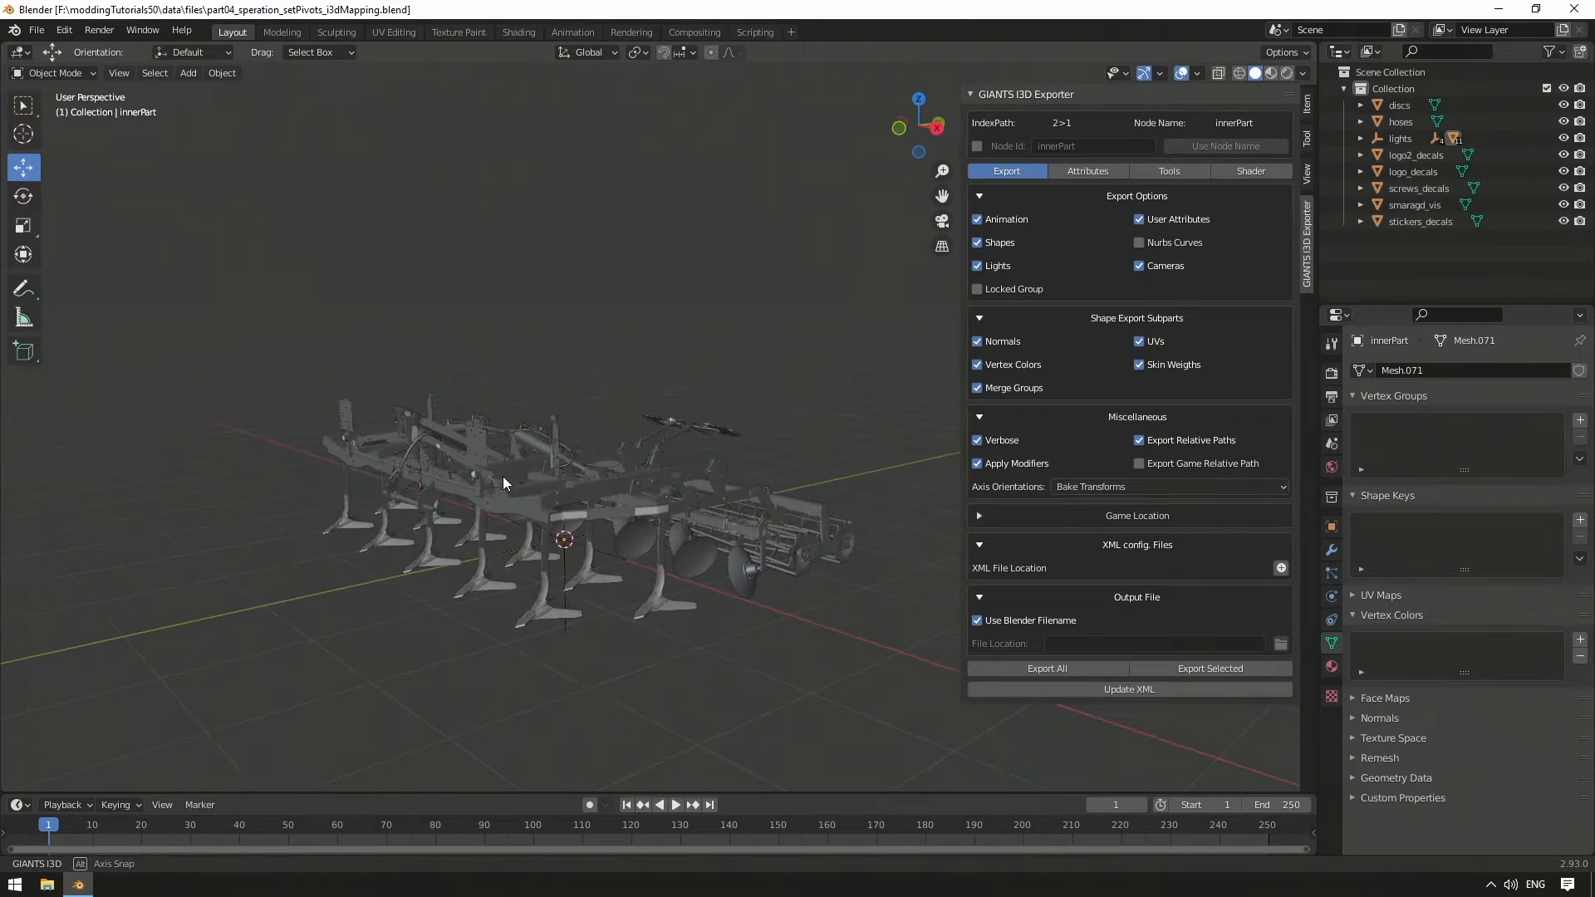
Inspect the discs, hoses and screws_decals objects while orbiting around the cultivator
left_click(387, 33)
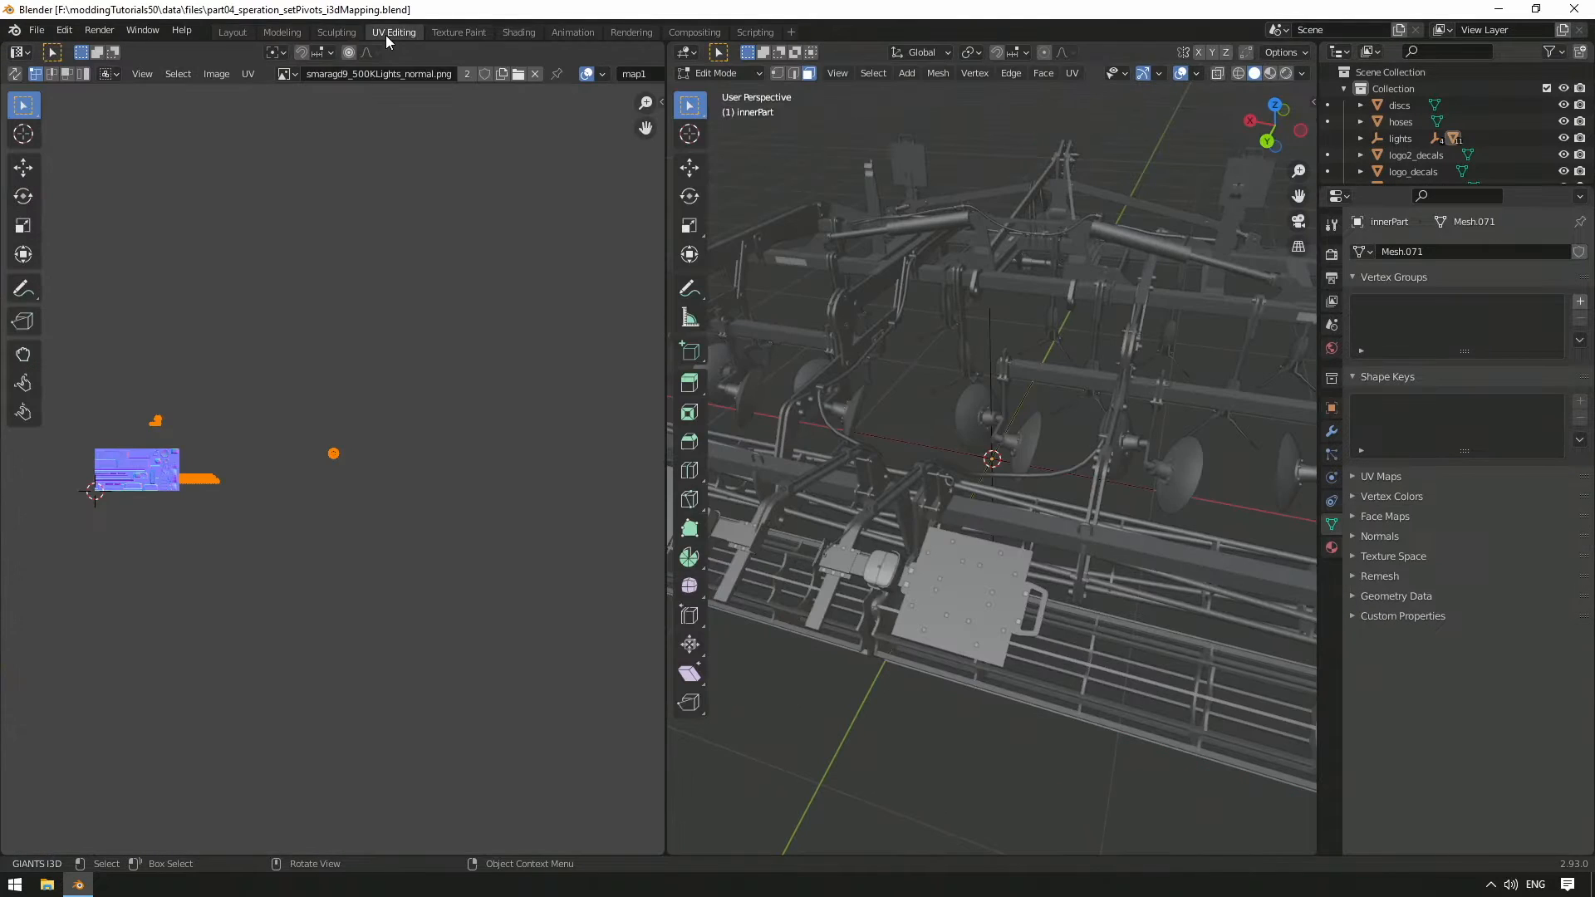
left_click(232, 35)
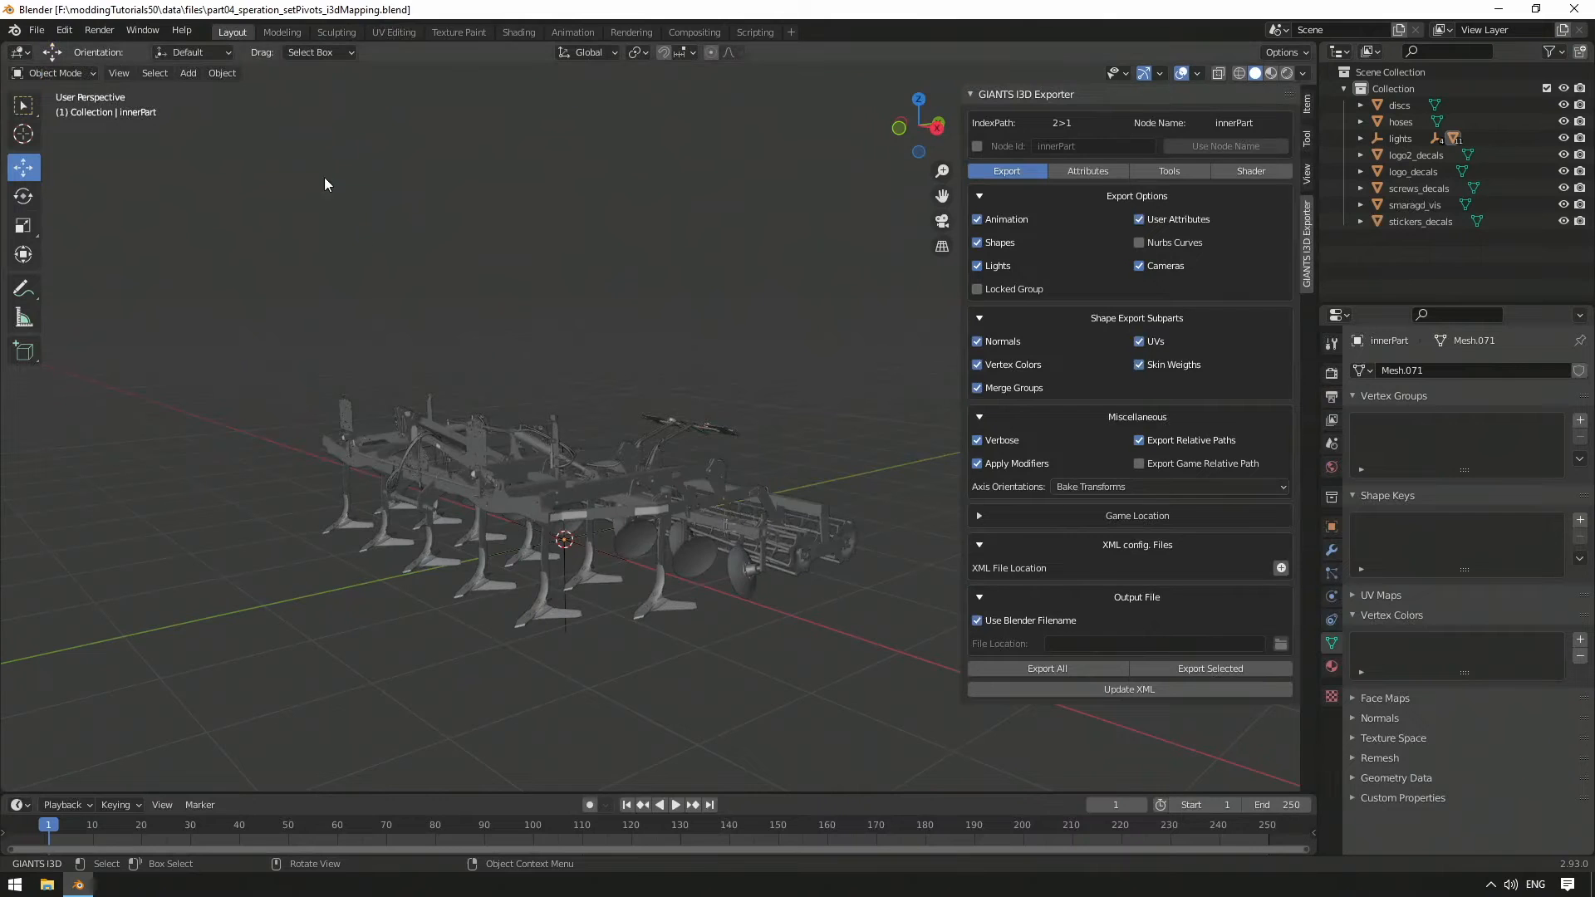
middle_click_drag(588, 464, 631, 488)
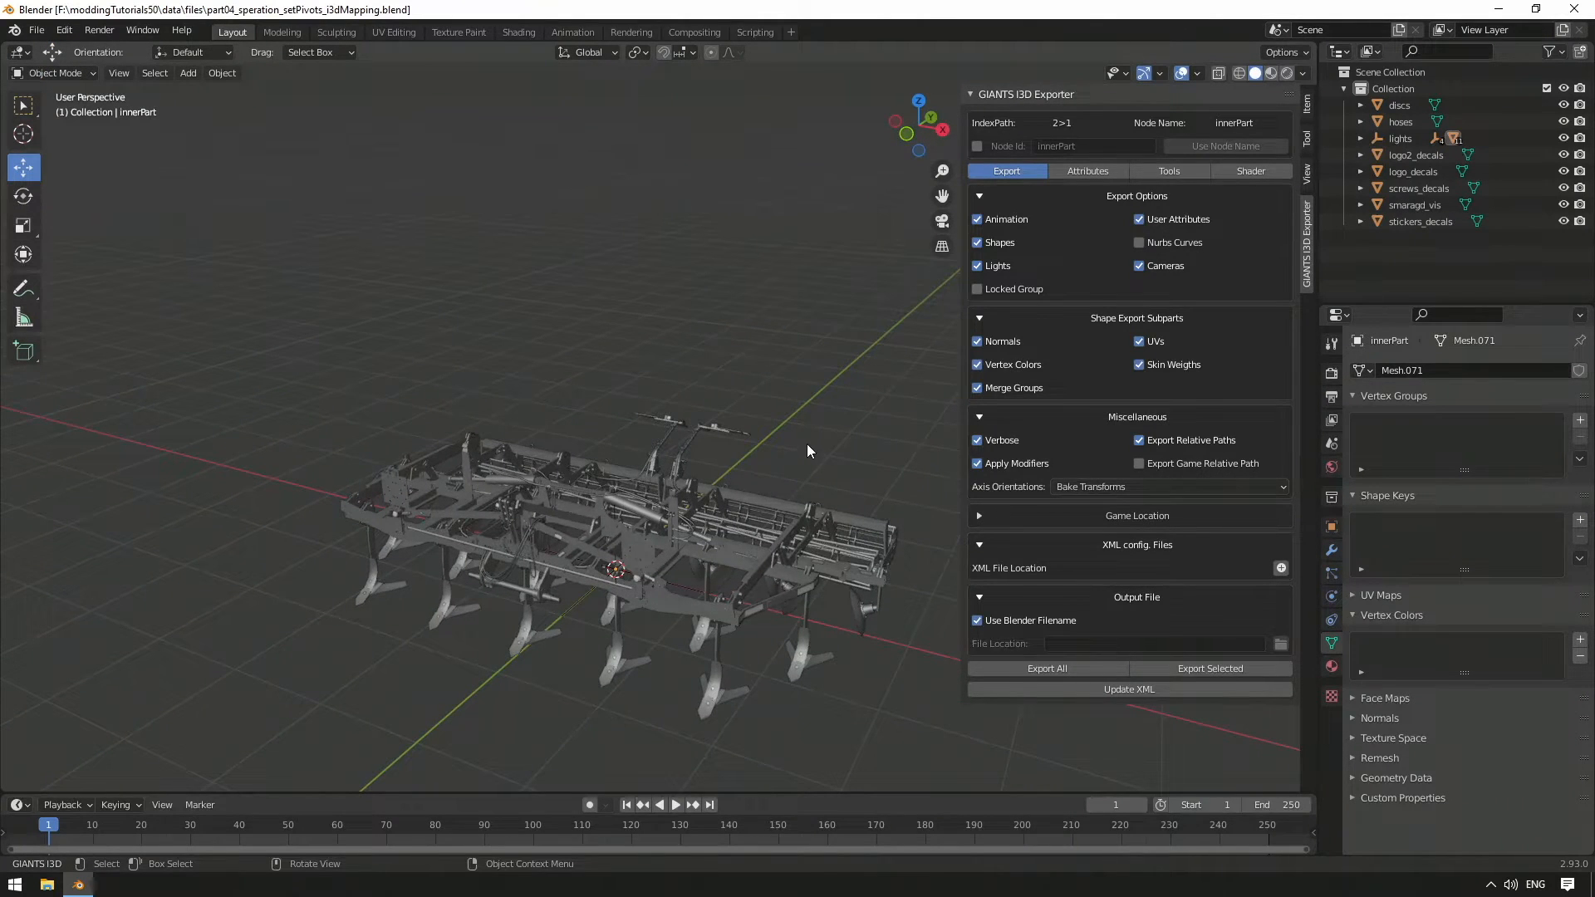
left_click(1401, 105)
middle_click_drag(811, 362, 712, 366)
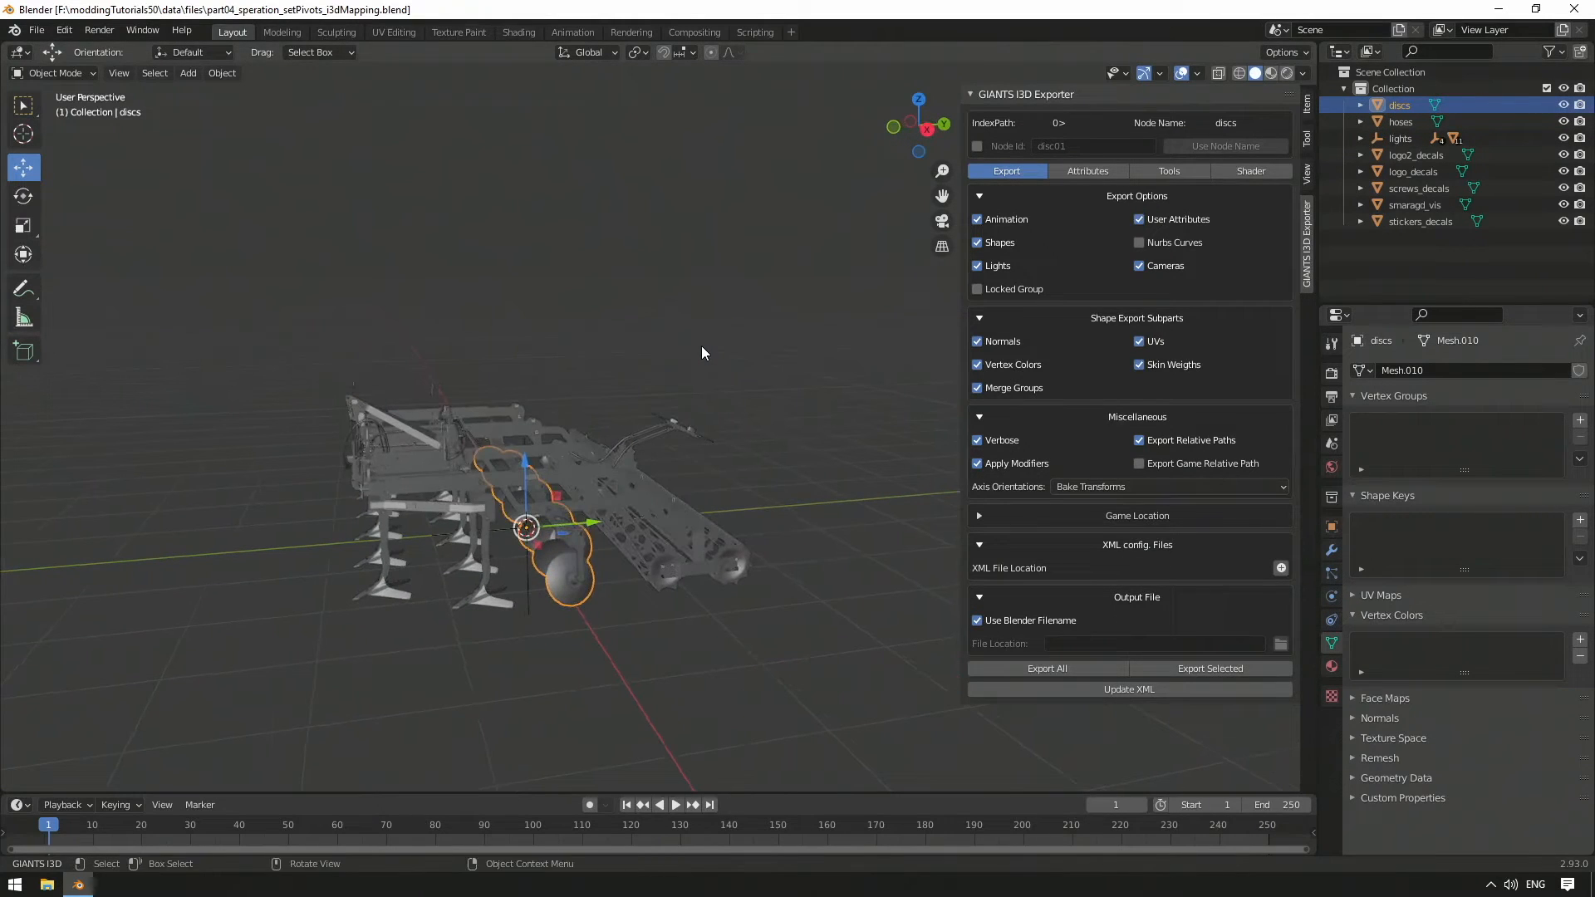
left_click(1397, 122)
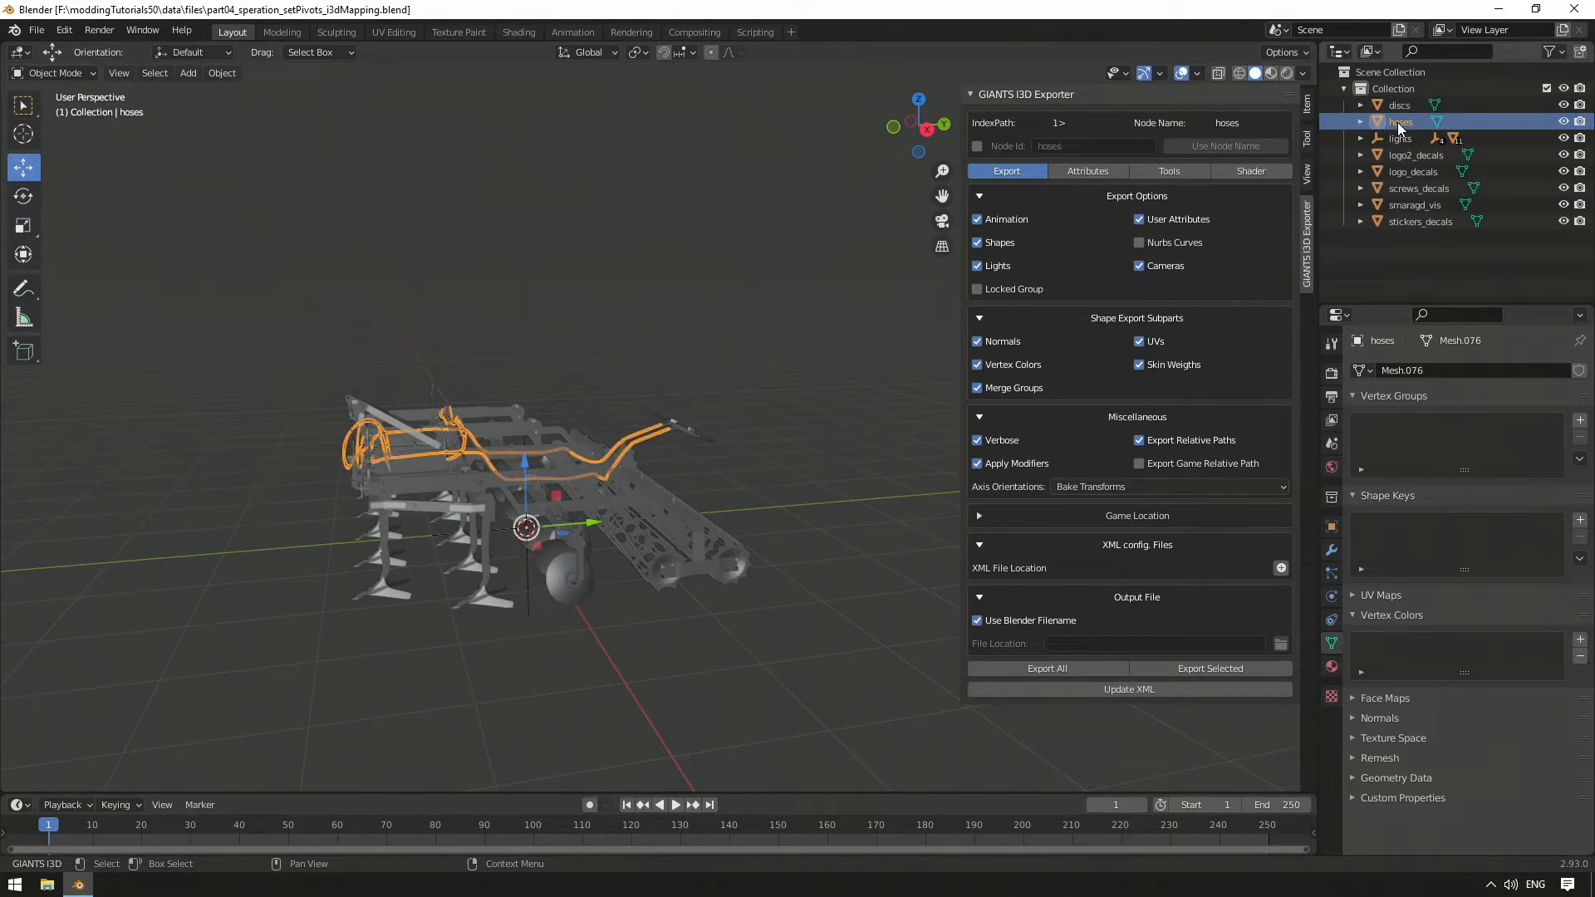
left_click(1429, 187)
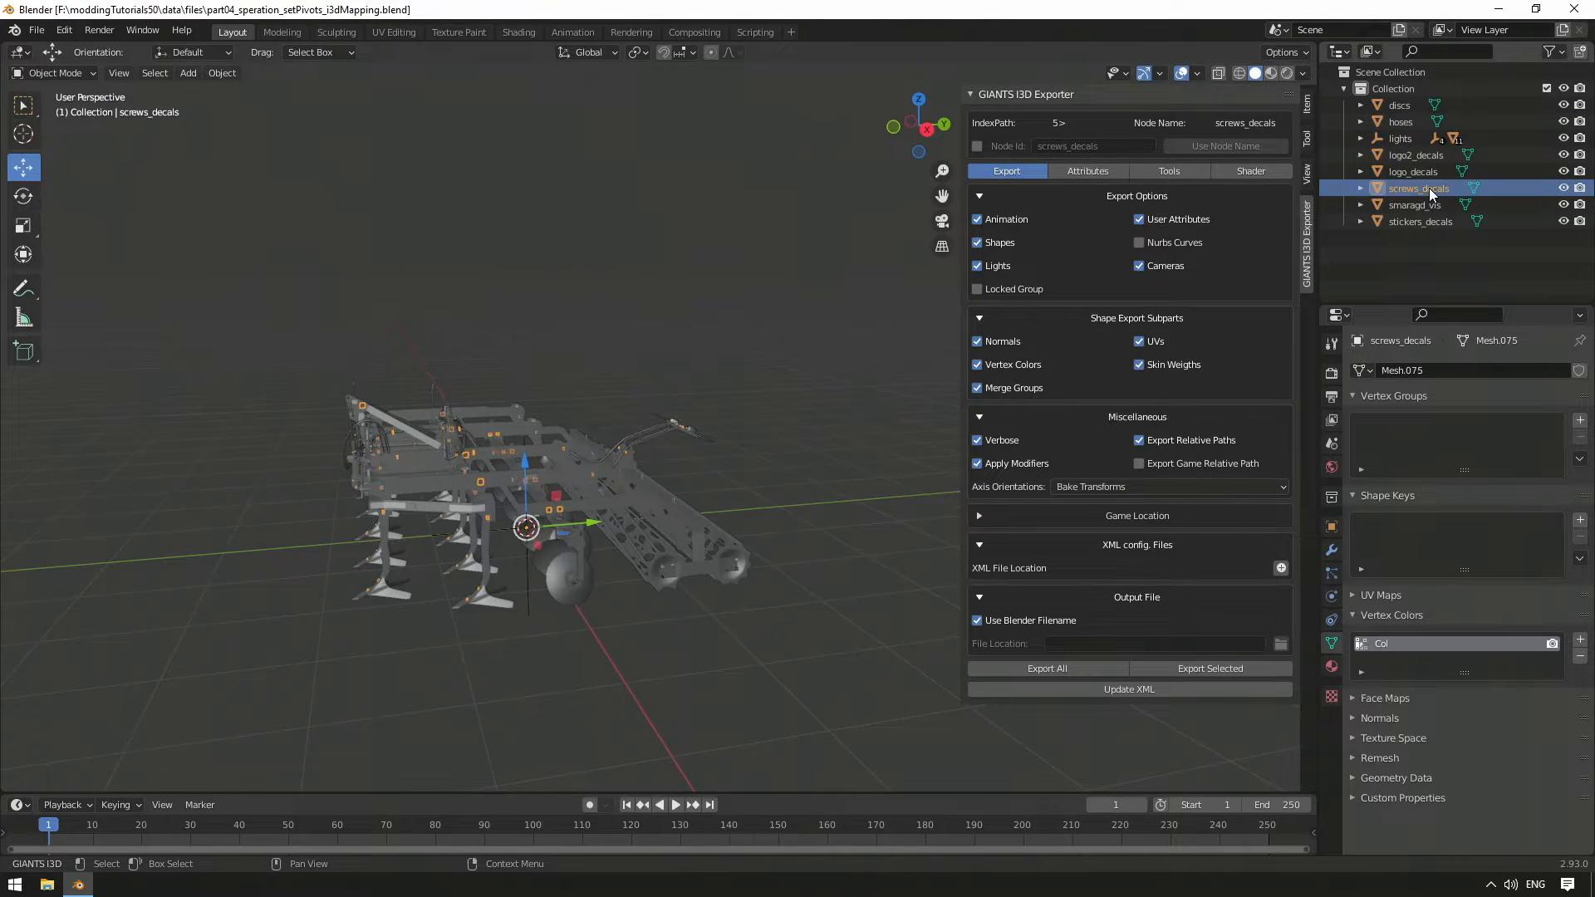
middle_click_drag(682, 414, 736, 436)
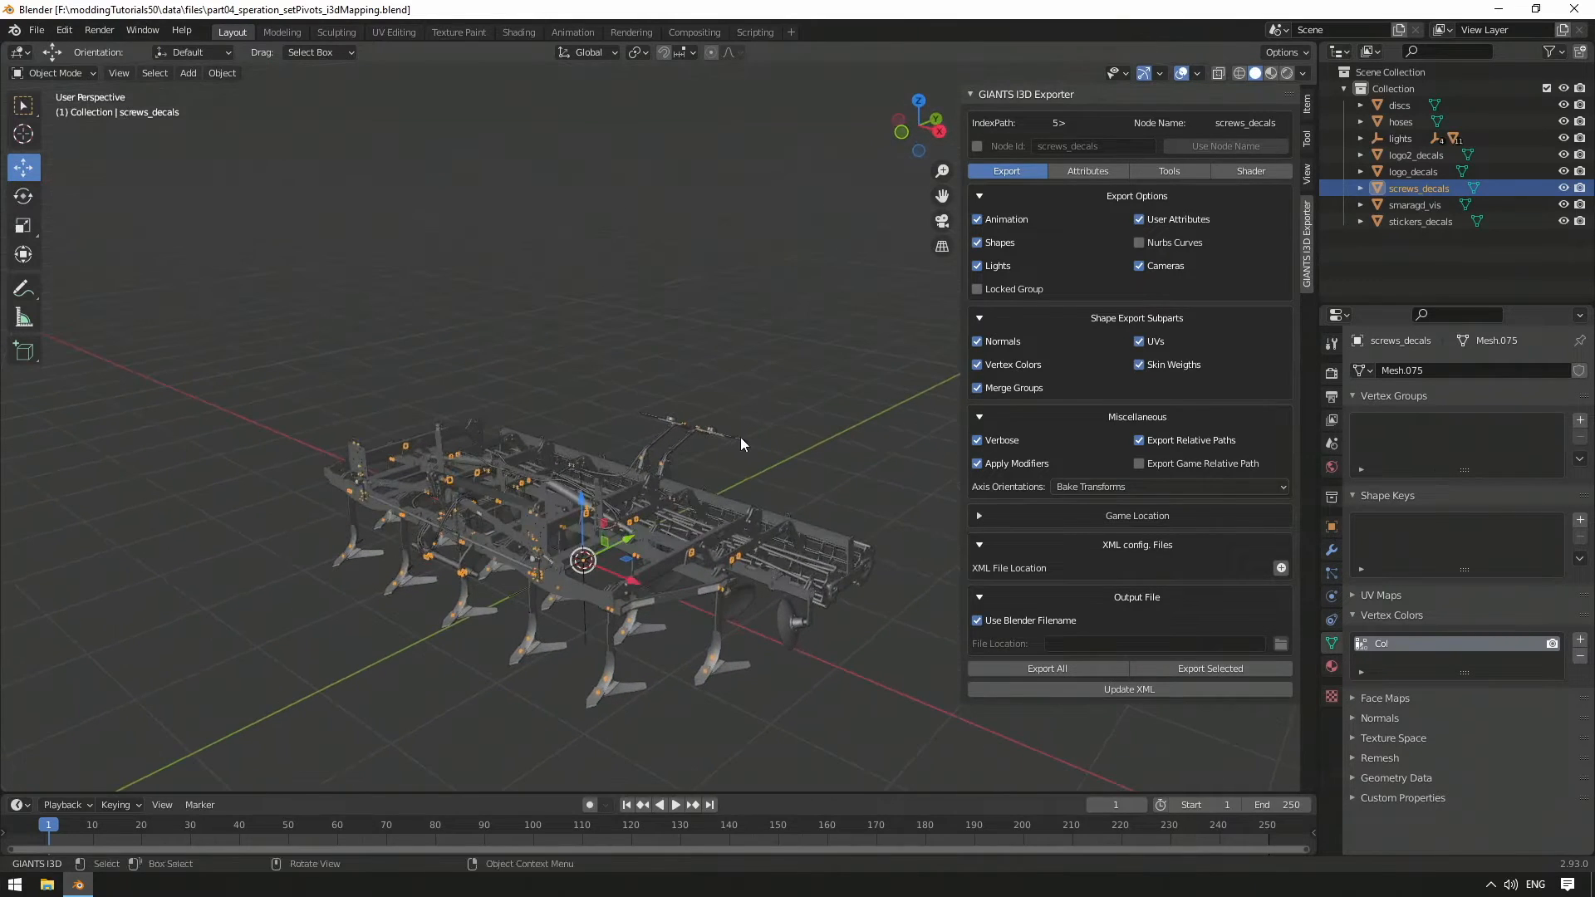
Check stickers_decals, logo_decals and logo2_decals, then view smaragd_vis's material list
left_click(1422, 221)
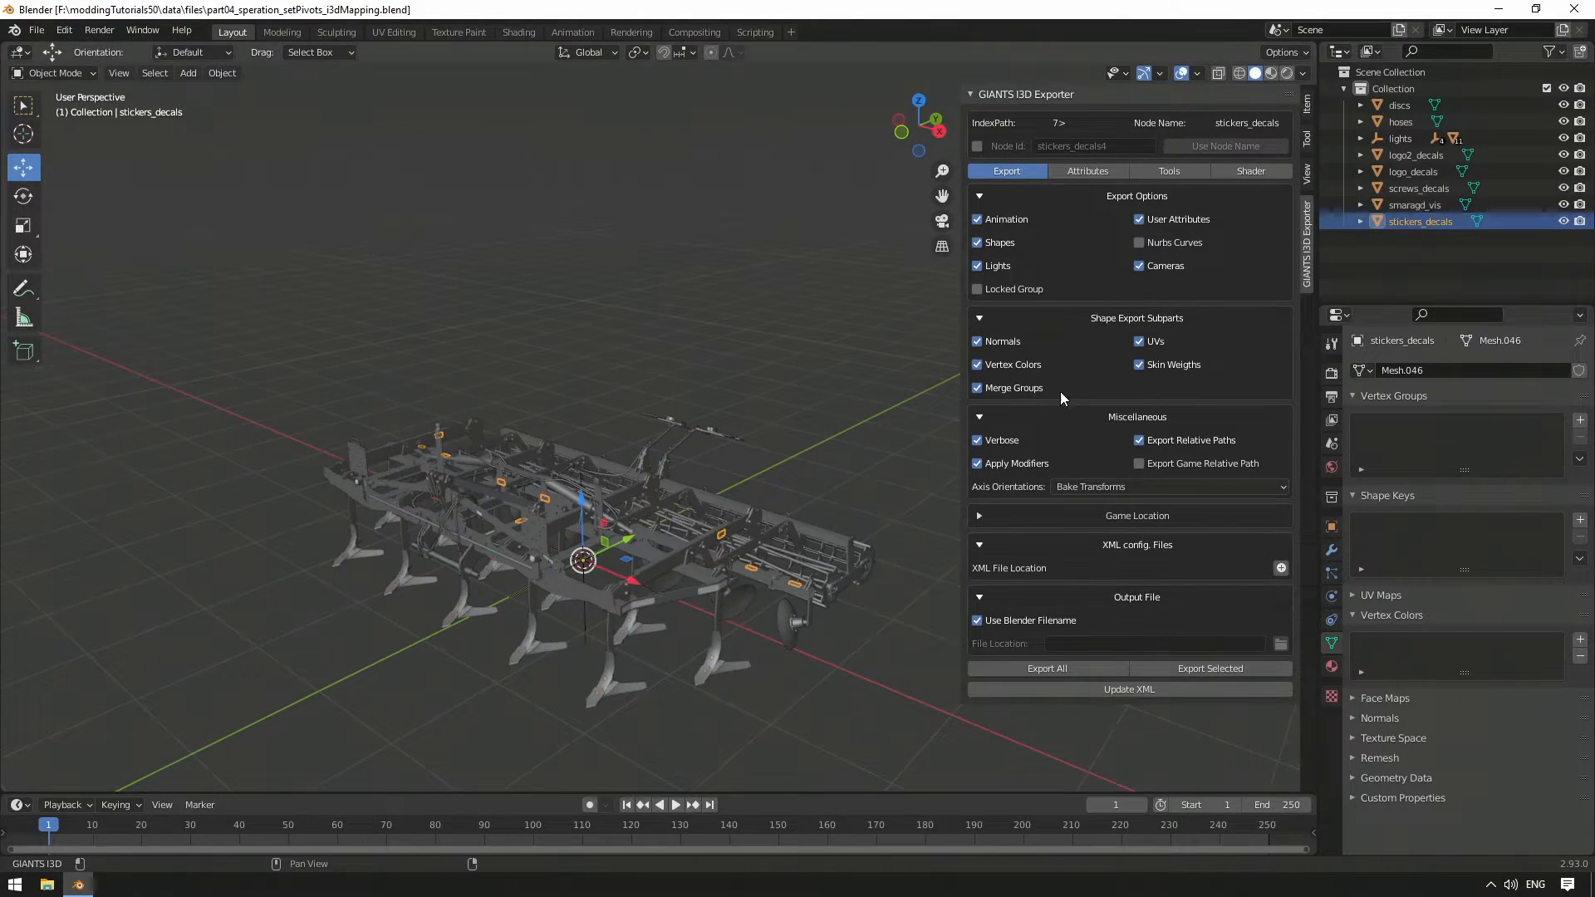
scroll(760, 537, "up", 3)
left_click(726, 531, "shift")
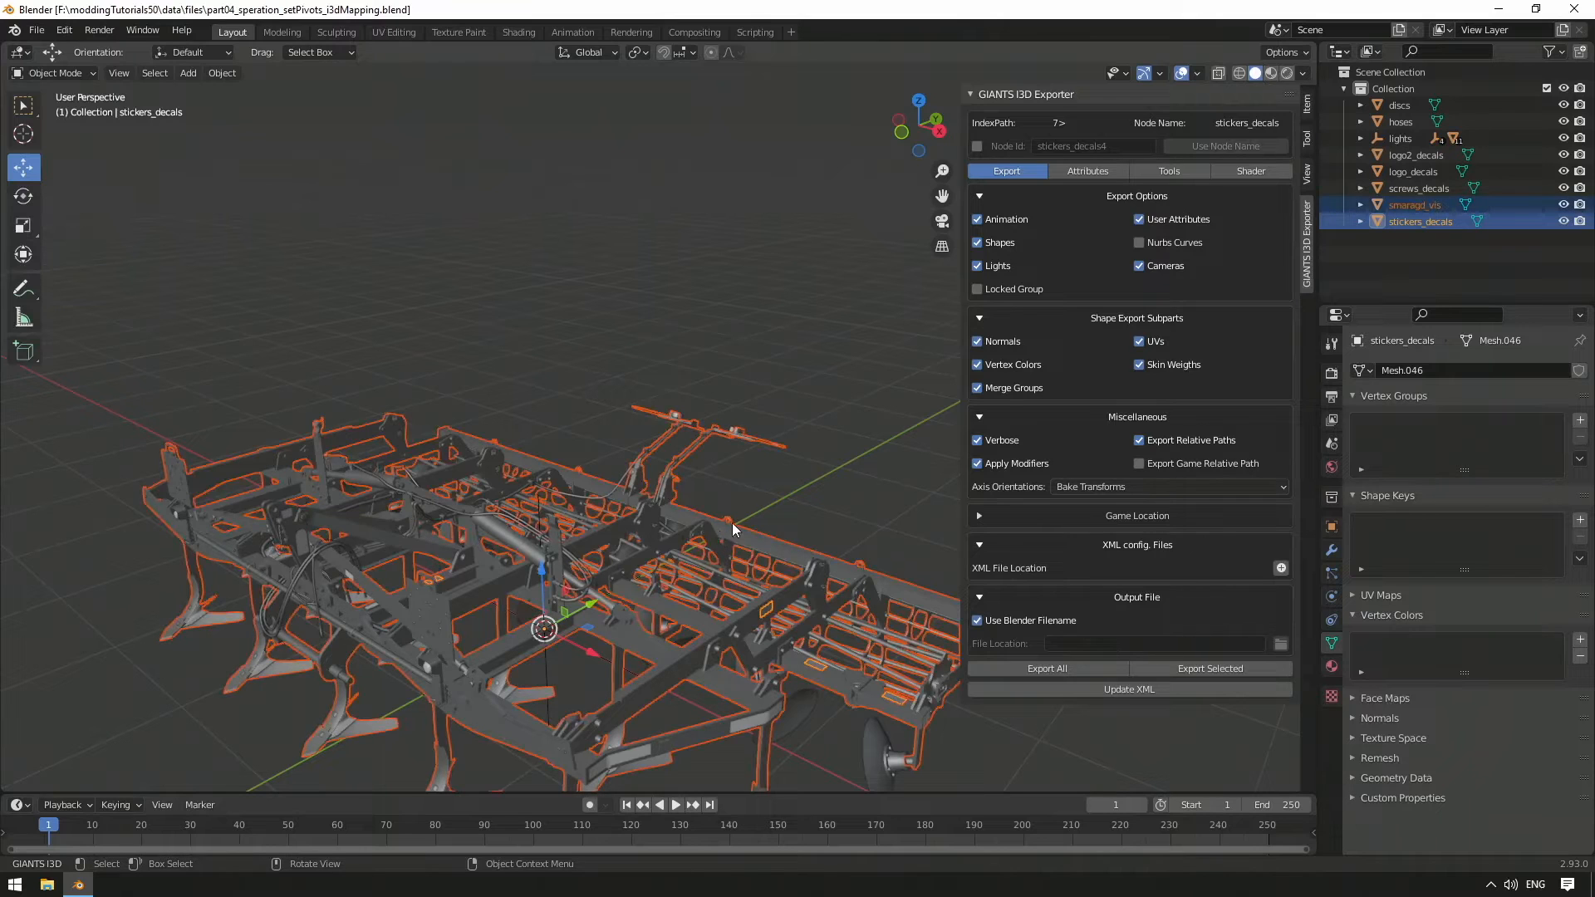
left_click(1434, 170)
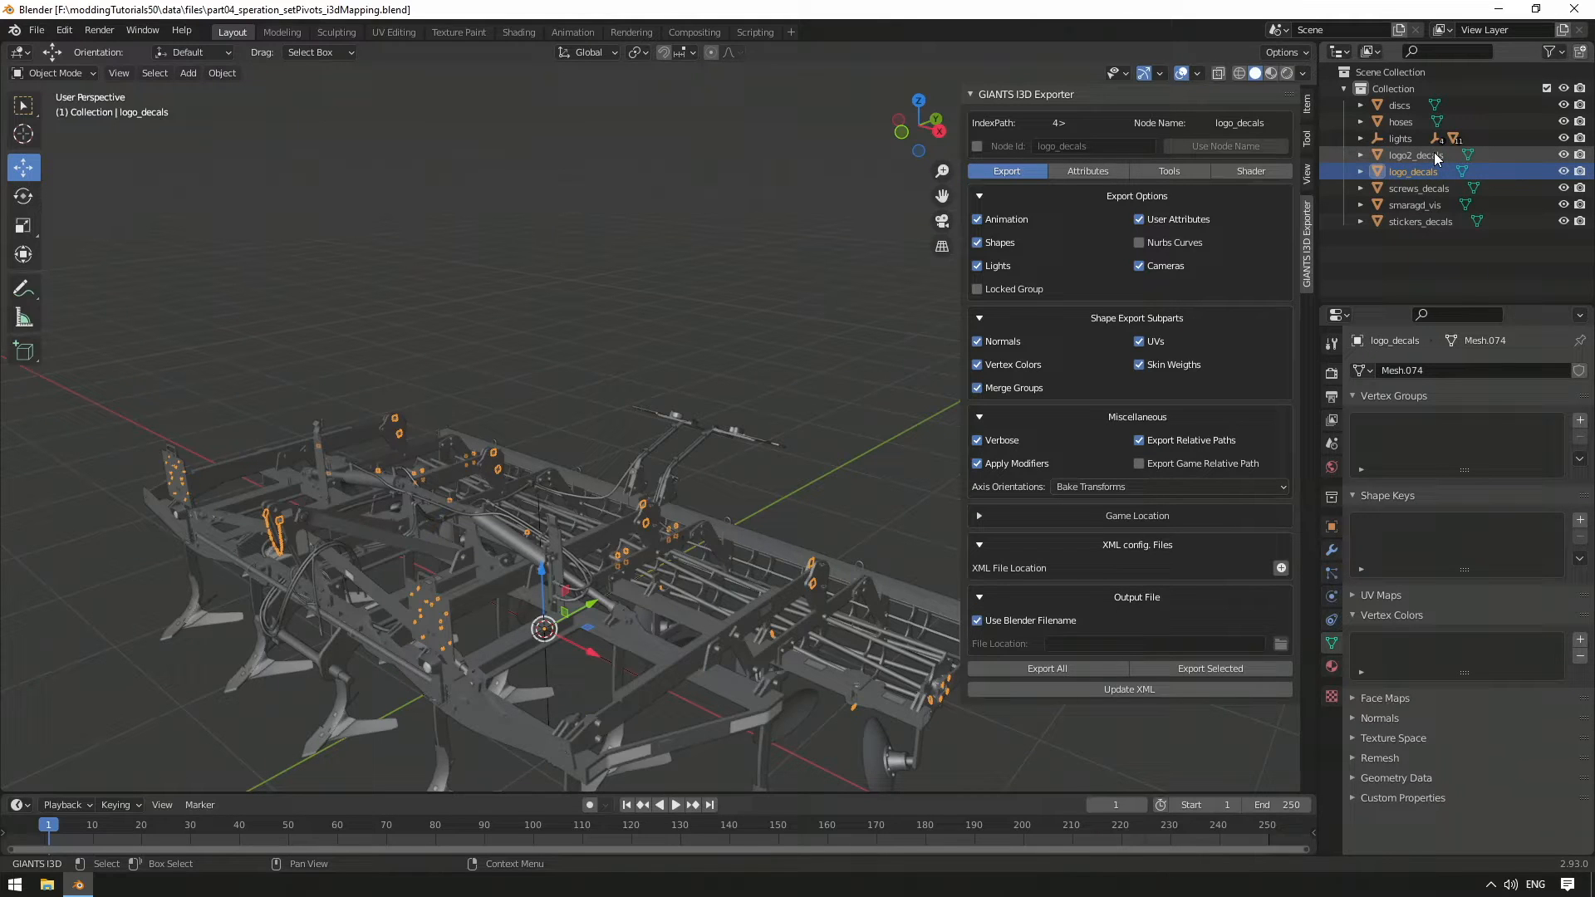
left_click(1434, 156)
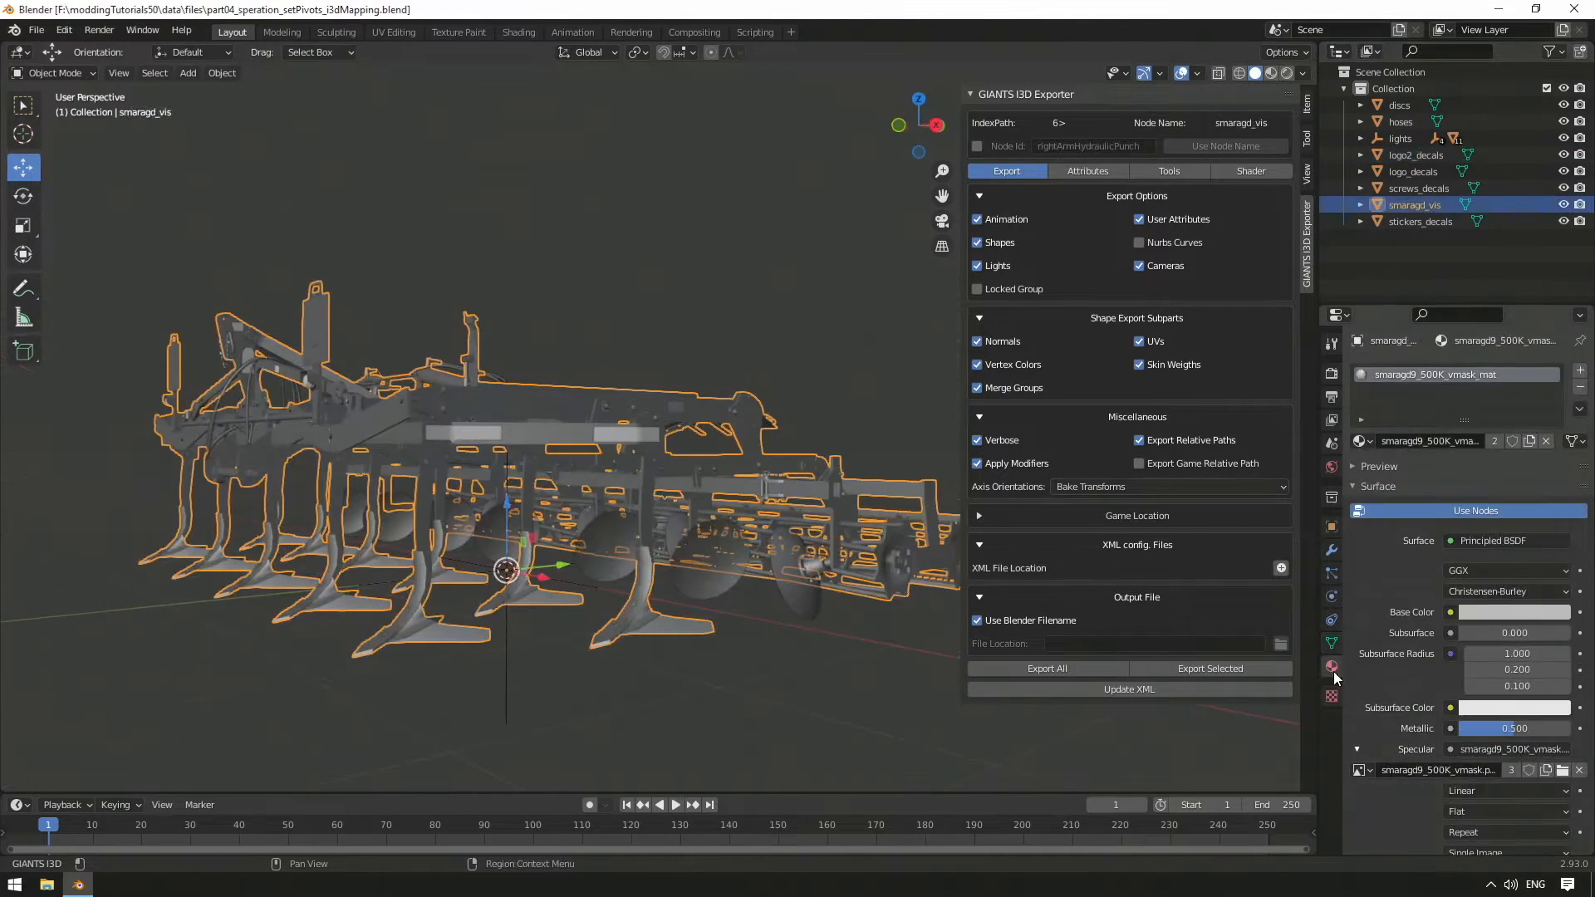
left_click(1363, 441)
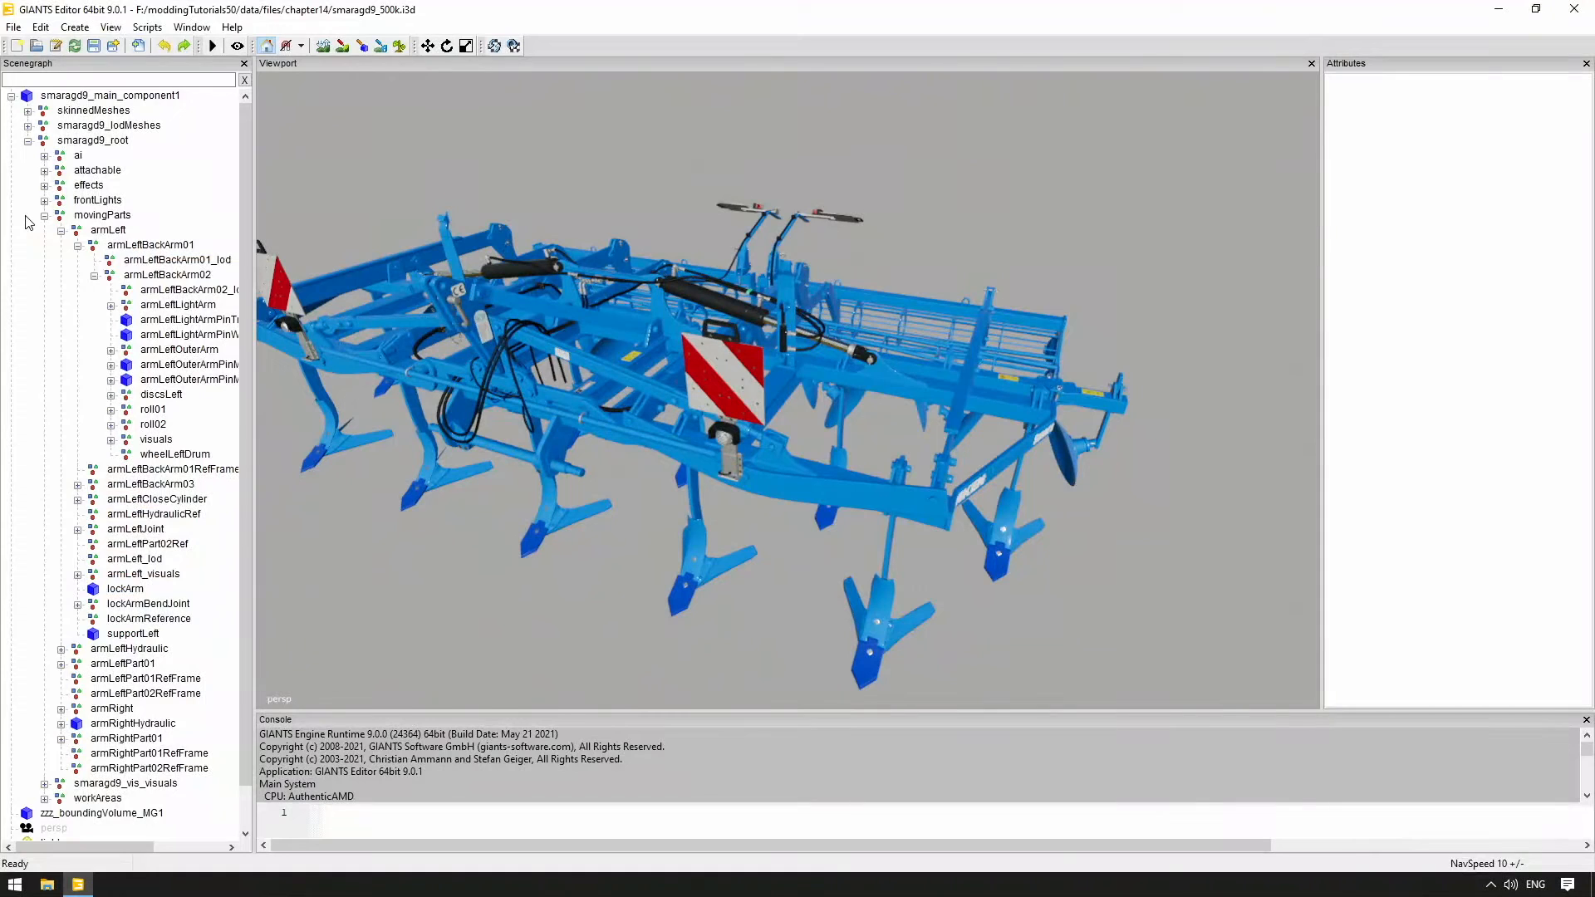
Swing armLeft around its pivot on the finished cultivator, then undo the rotation
scroll(461, 416, "up", 5)
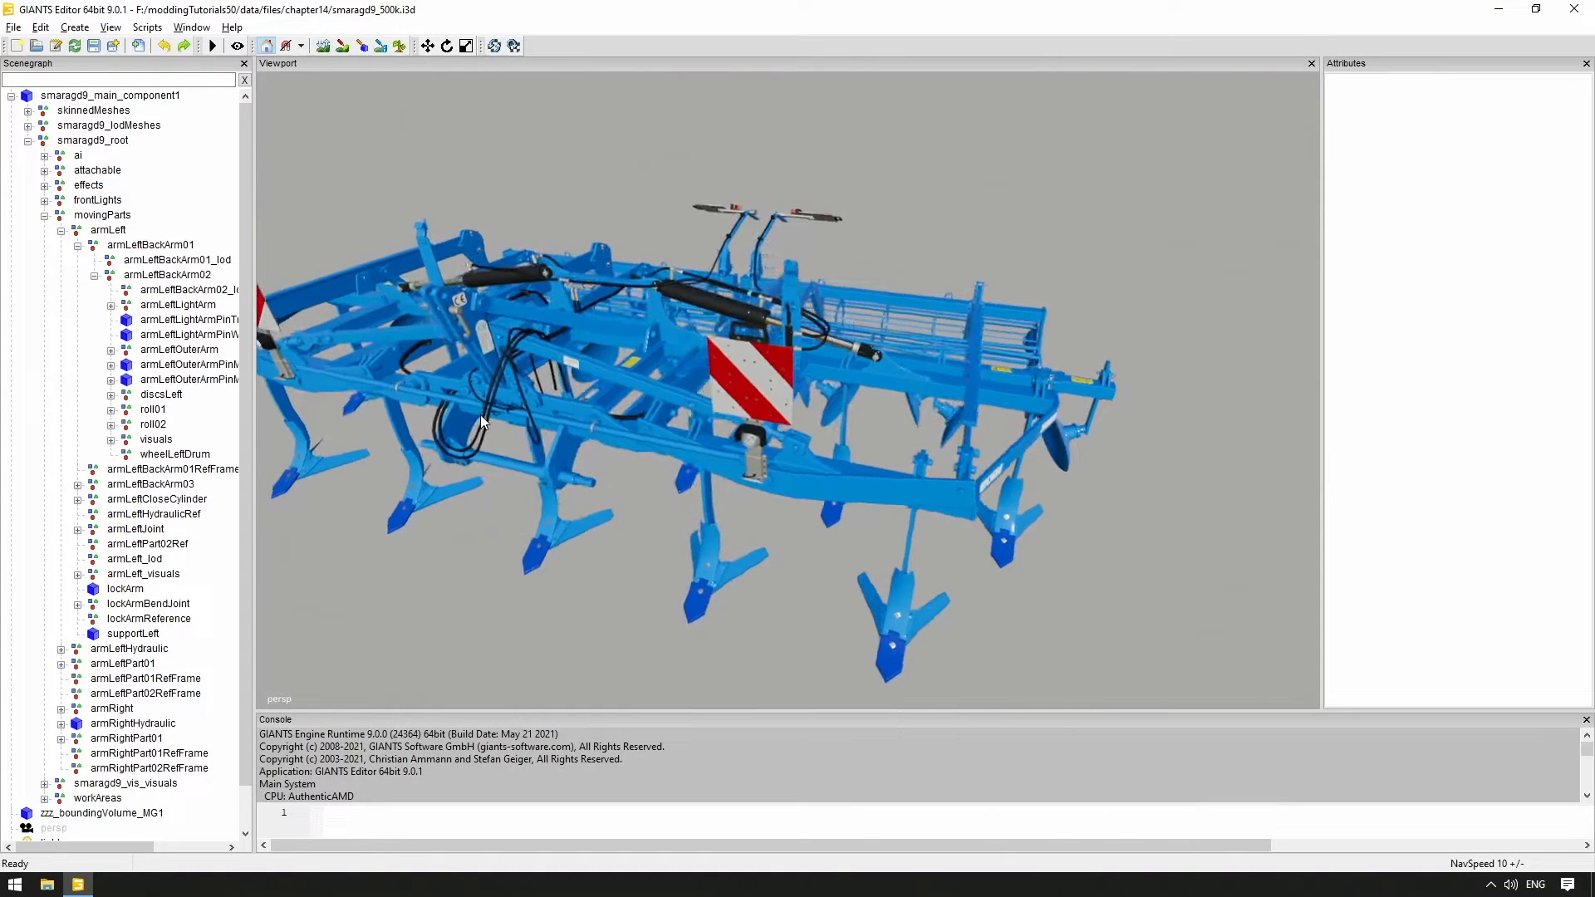
scroll(517, 392, "down", 6)
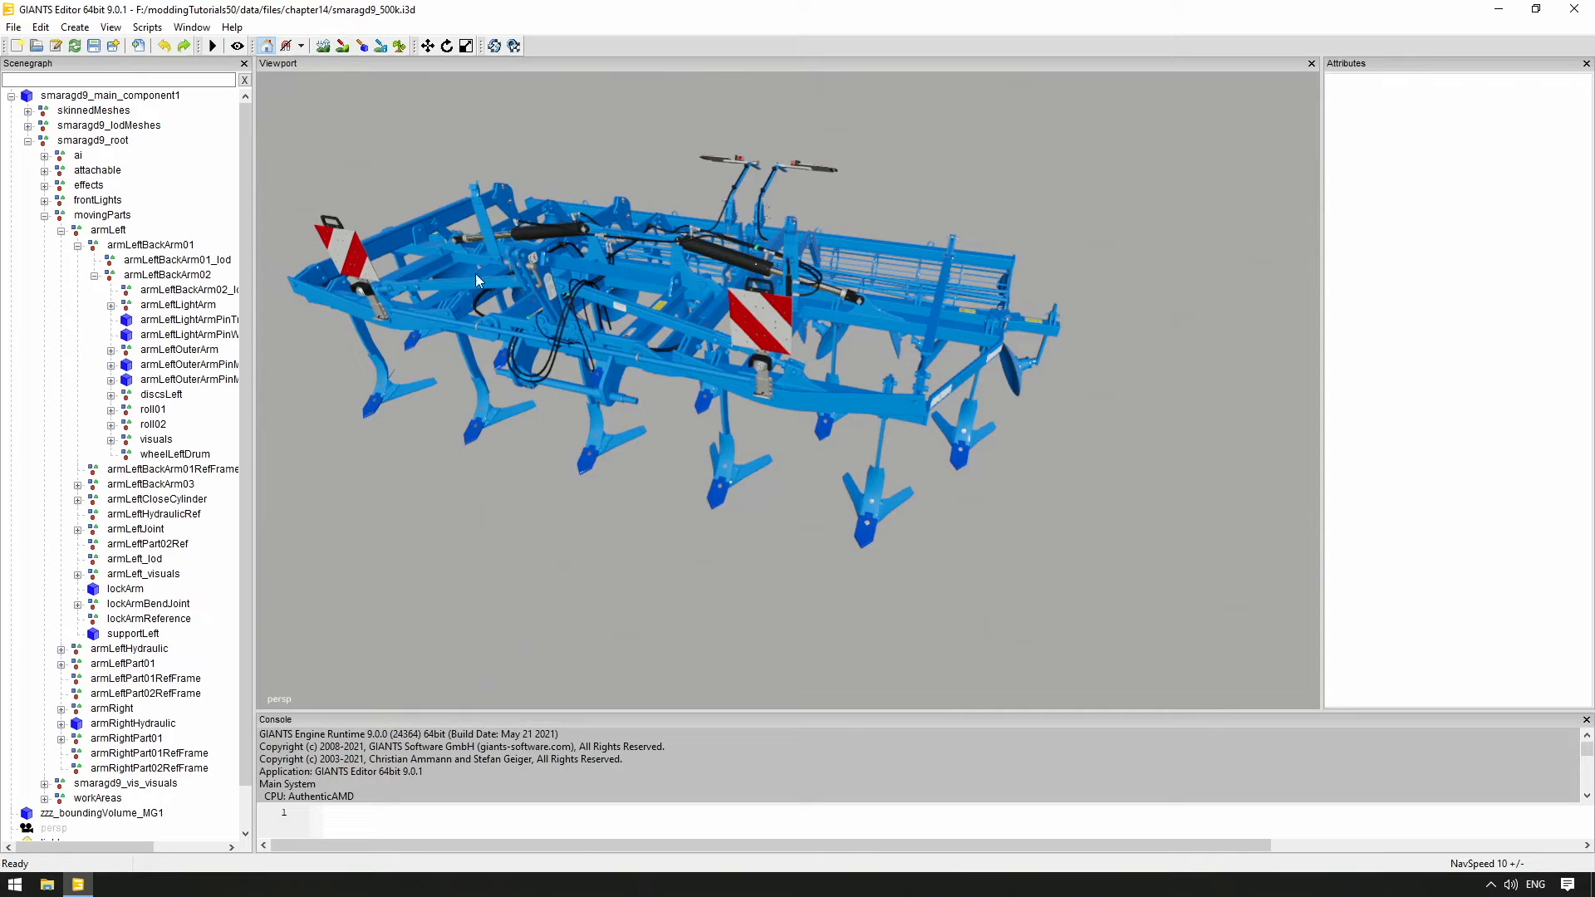
left_click_drag(575, 263, 507, 266, "alt")
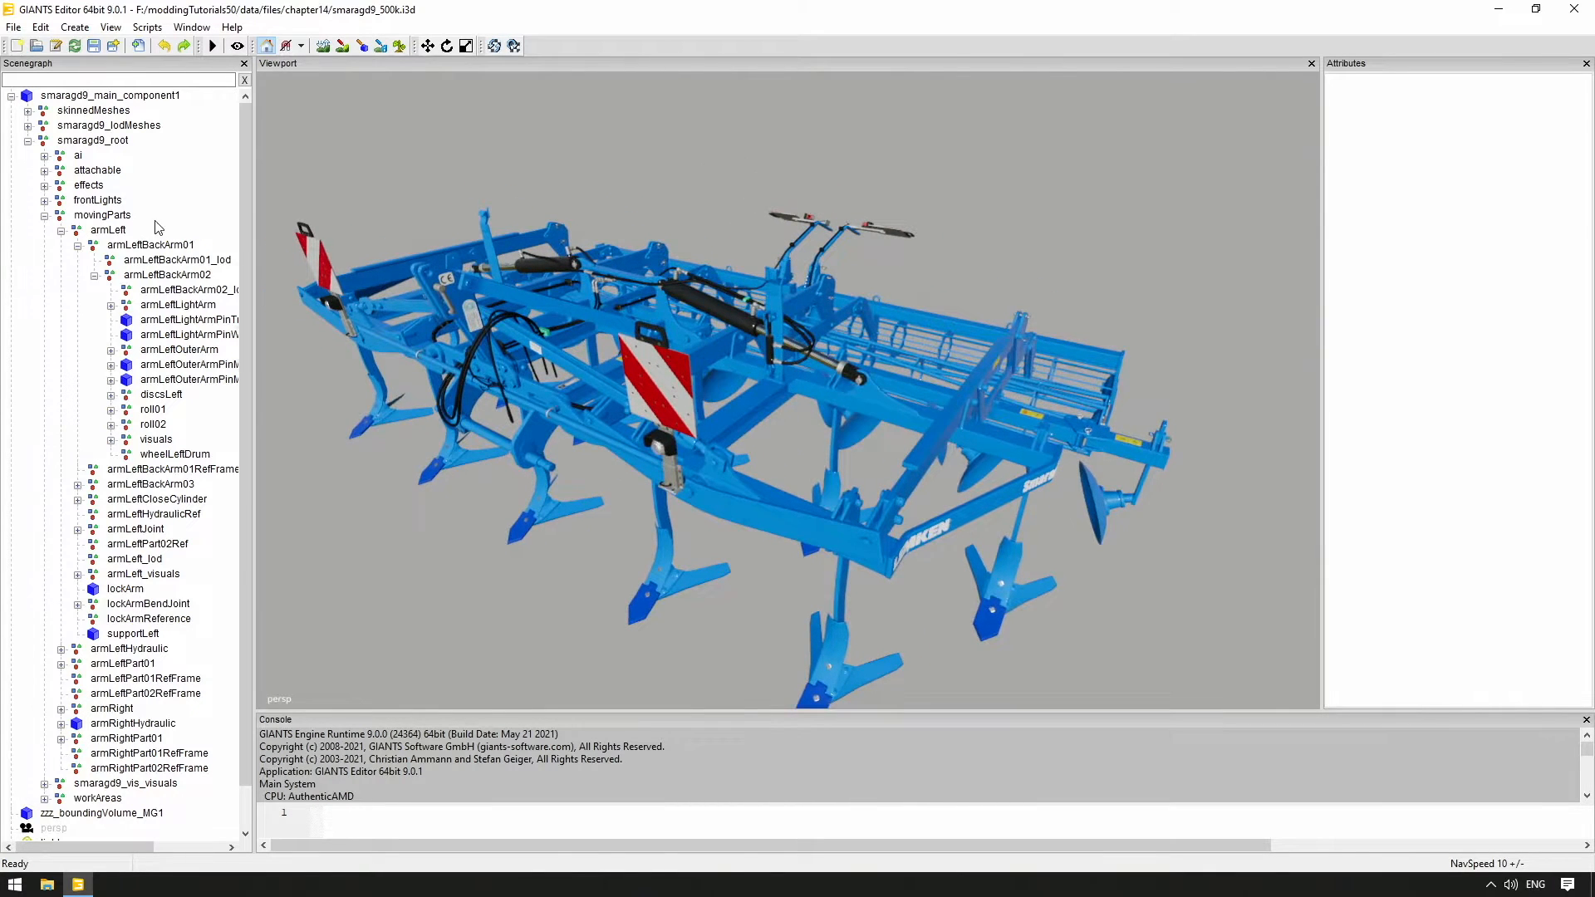
left_click(108, 230)
left_click_drag(706, 353, 691, 319, "alt")
key("ctrl+z")
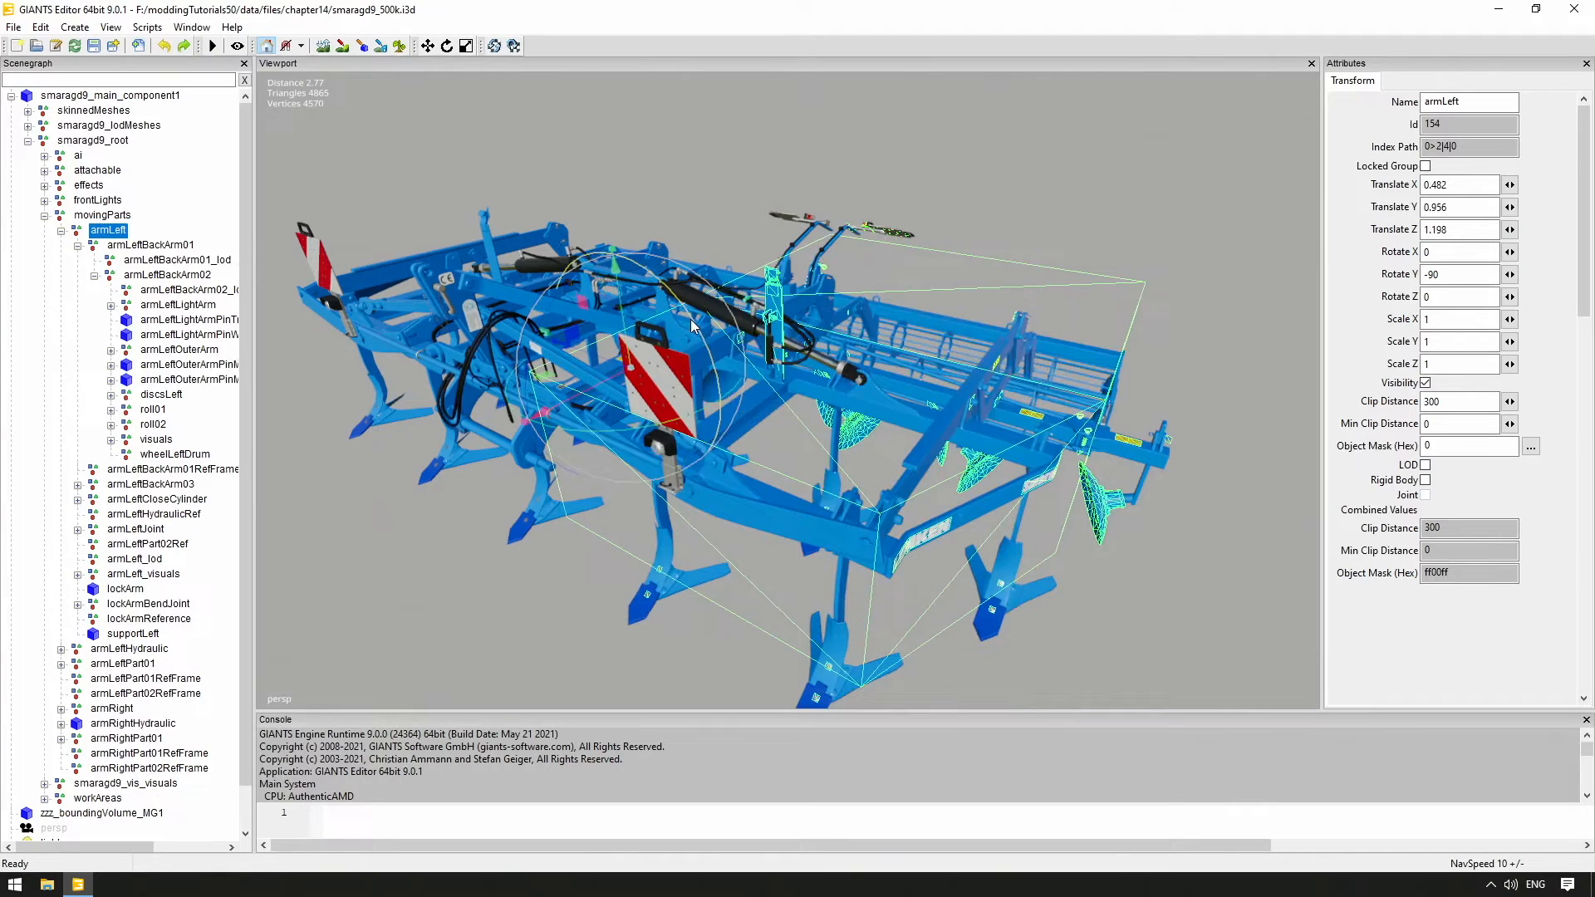
Test the pivots of armLeftHydraulic and roll01 by rotating them with the gizmo
left_click(143, 649)
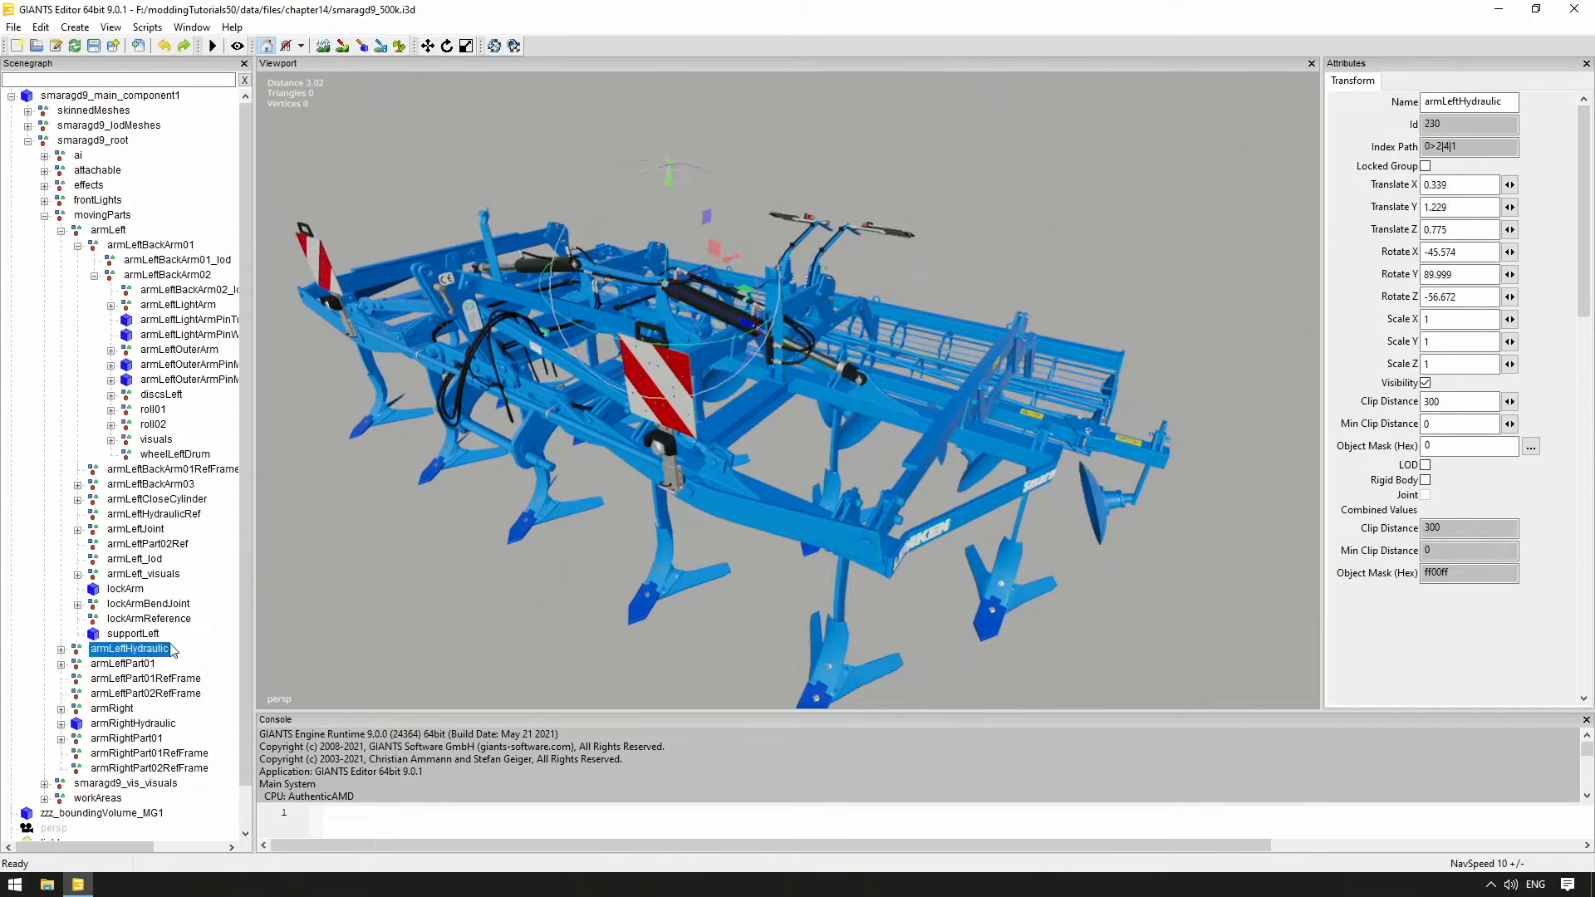
mouse_move(751, 271)
left_mouse_down()
mouse_move(735, 192)
mouse_move(745, 248)
left_mouse_up()
key("ctrl+z")
left_click_drag(844, 253, 794, 256, "alt")
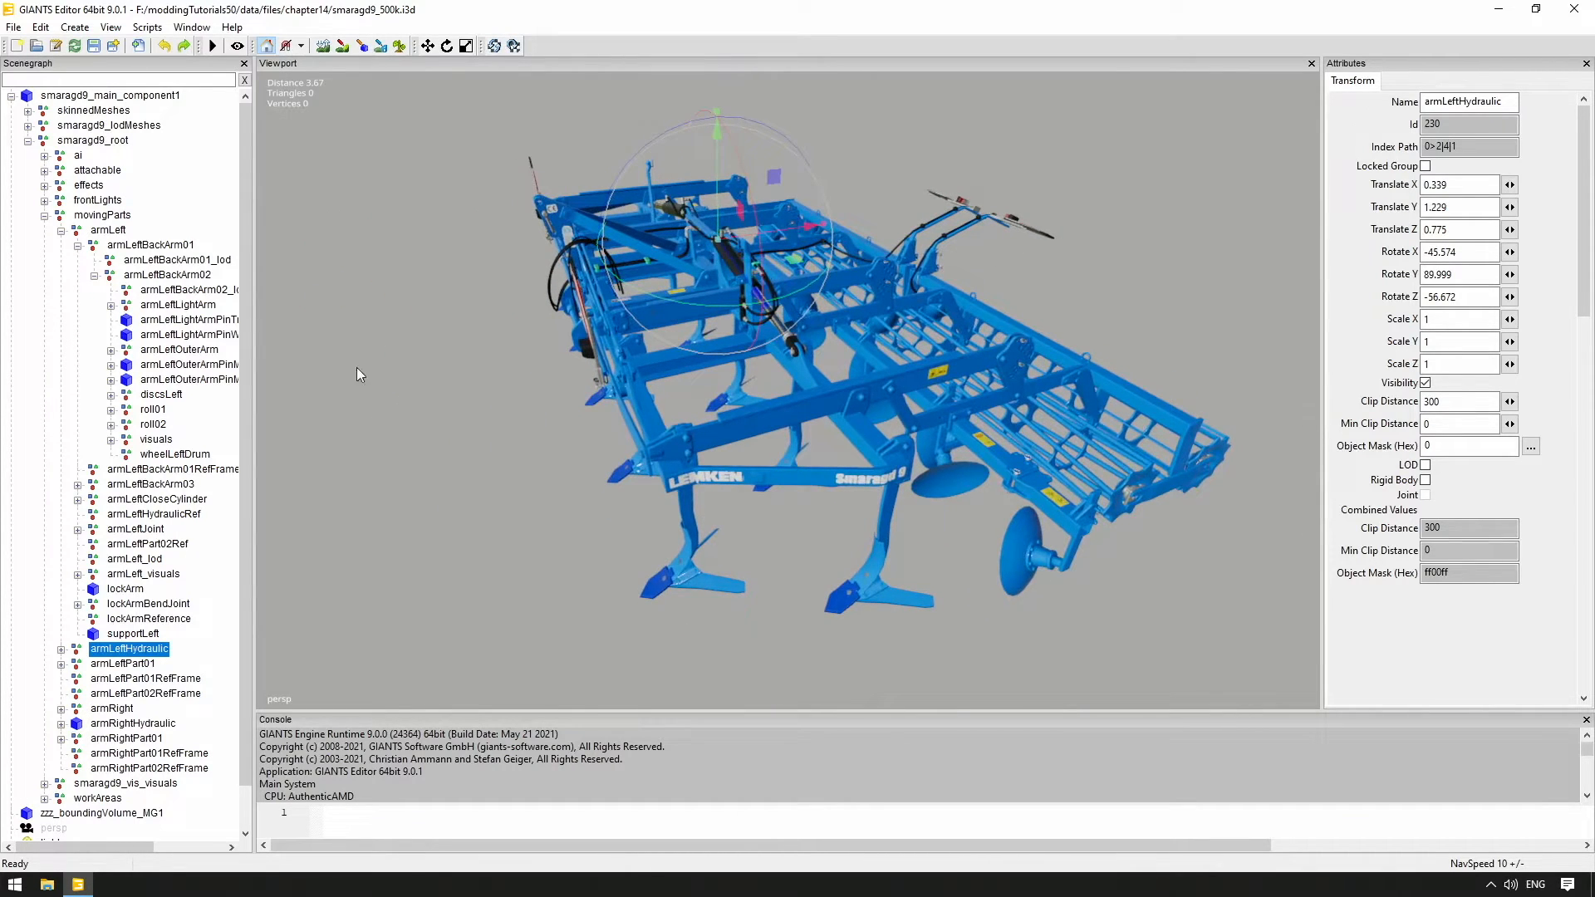
left_click(154, 397)
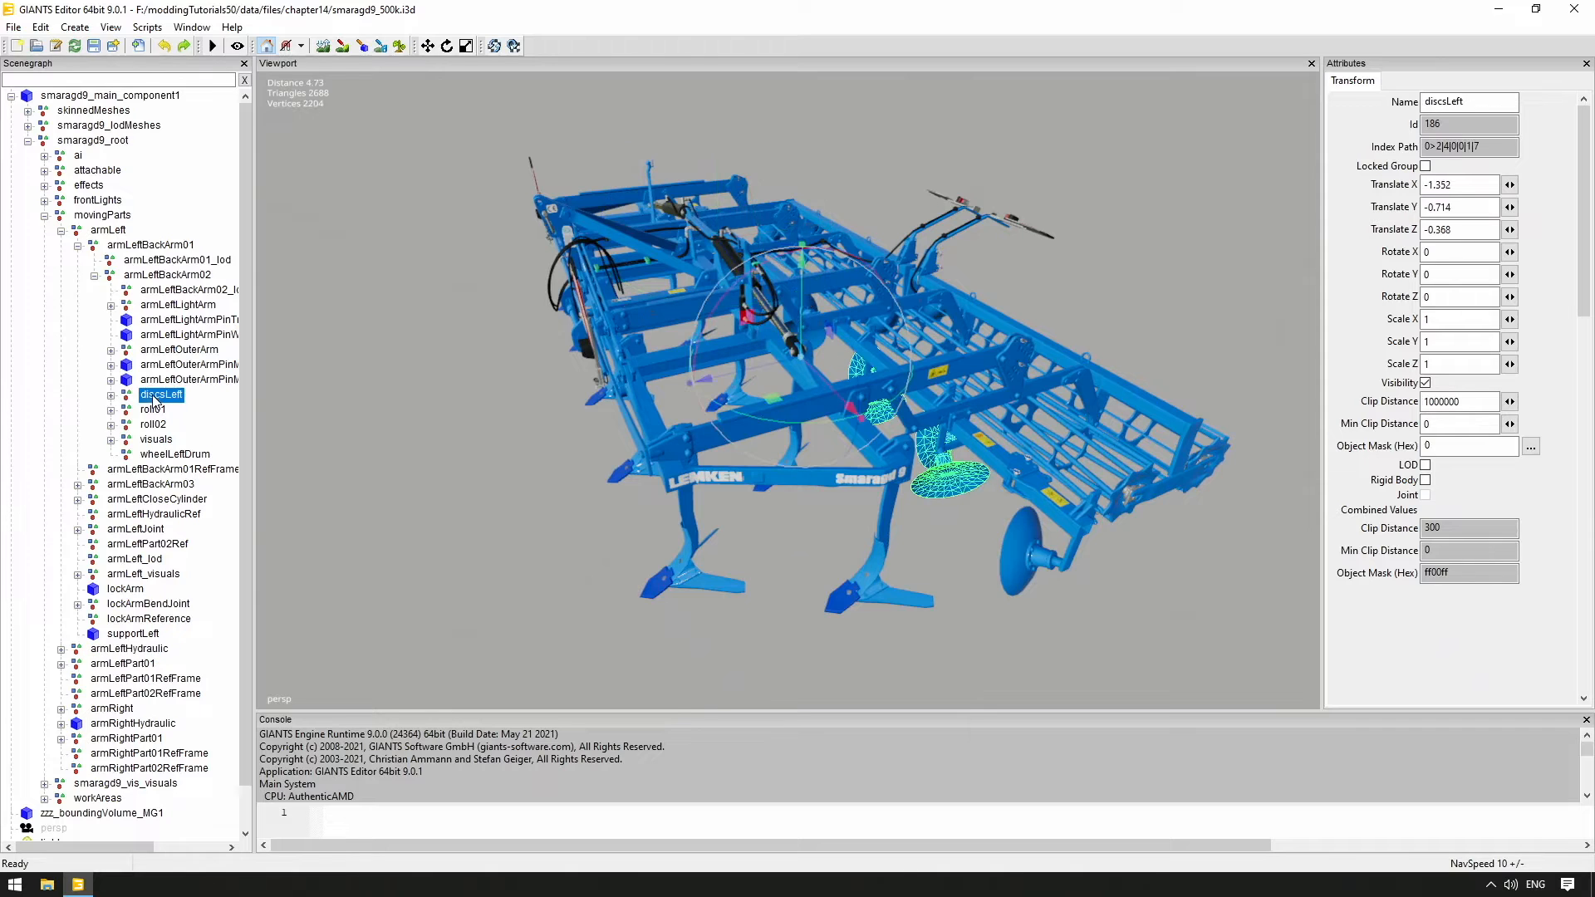
left_click(153, 411)
mouse_move(940, 307)
left_mouse_down()
mouse_move(872, 369)
mouse_move(923, 331)
left_mouse_up()
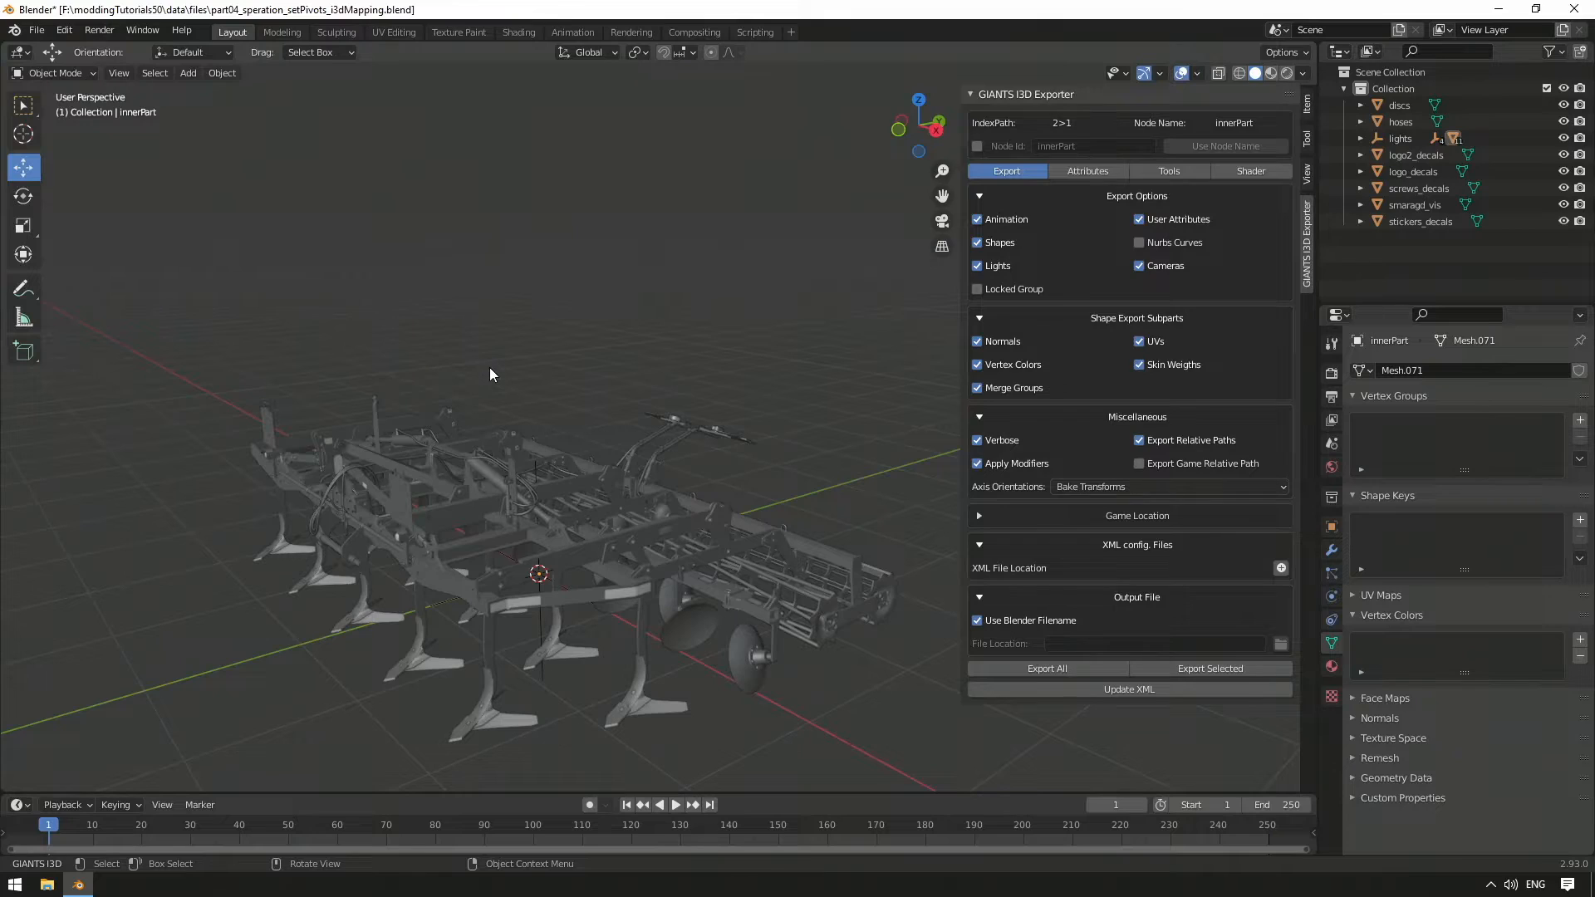
Hide the exporter sidebar, zoom and pan onto the rear roller, and check the interaction modes
key("n")
middle_click_drag(694, 410, 771, 345)
scroll(540, 418, "up", 2)
scroll(708, 432, "up", 1)
mouse_move(709, 436)
middle_mouse_down("shift")
mouse_move(695, 410)
mouse_move(701, 450)
mouse_move(730, 422)
mouse_move(700, 407)
mouse_move(740, 432)
middle_mouse_up("shift")
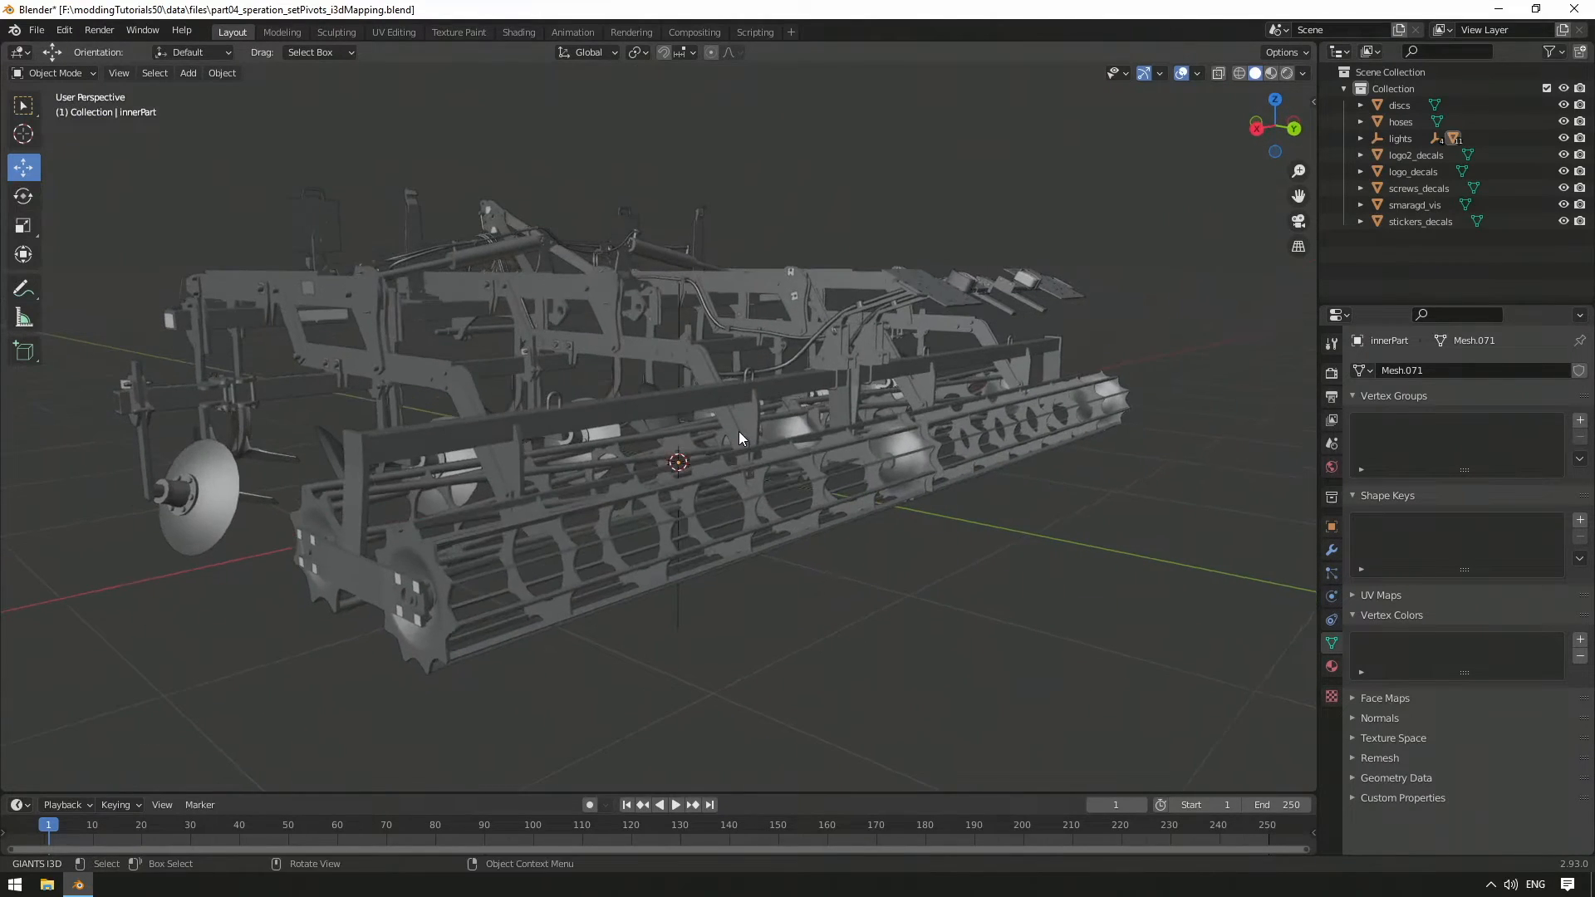
left_click(96, 69)
Select all objects and enter Edit Mode with face selection
key("a")
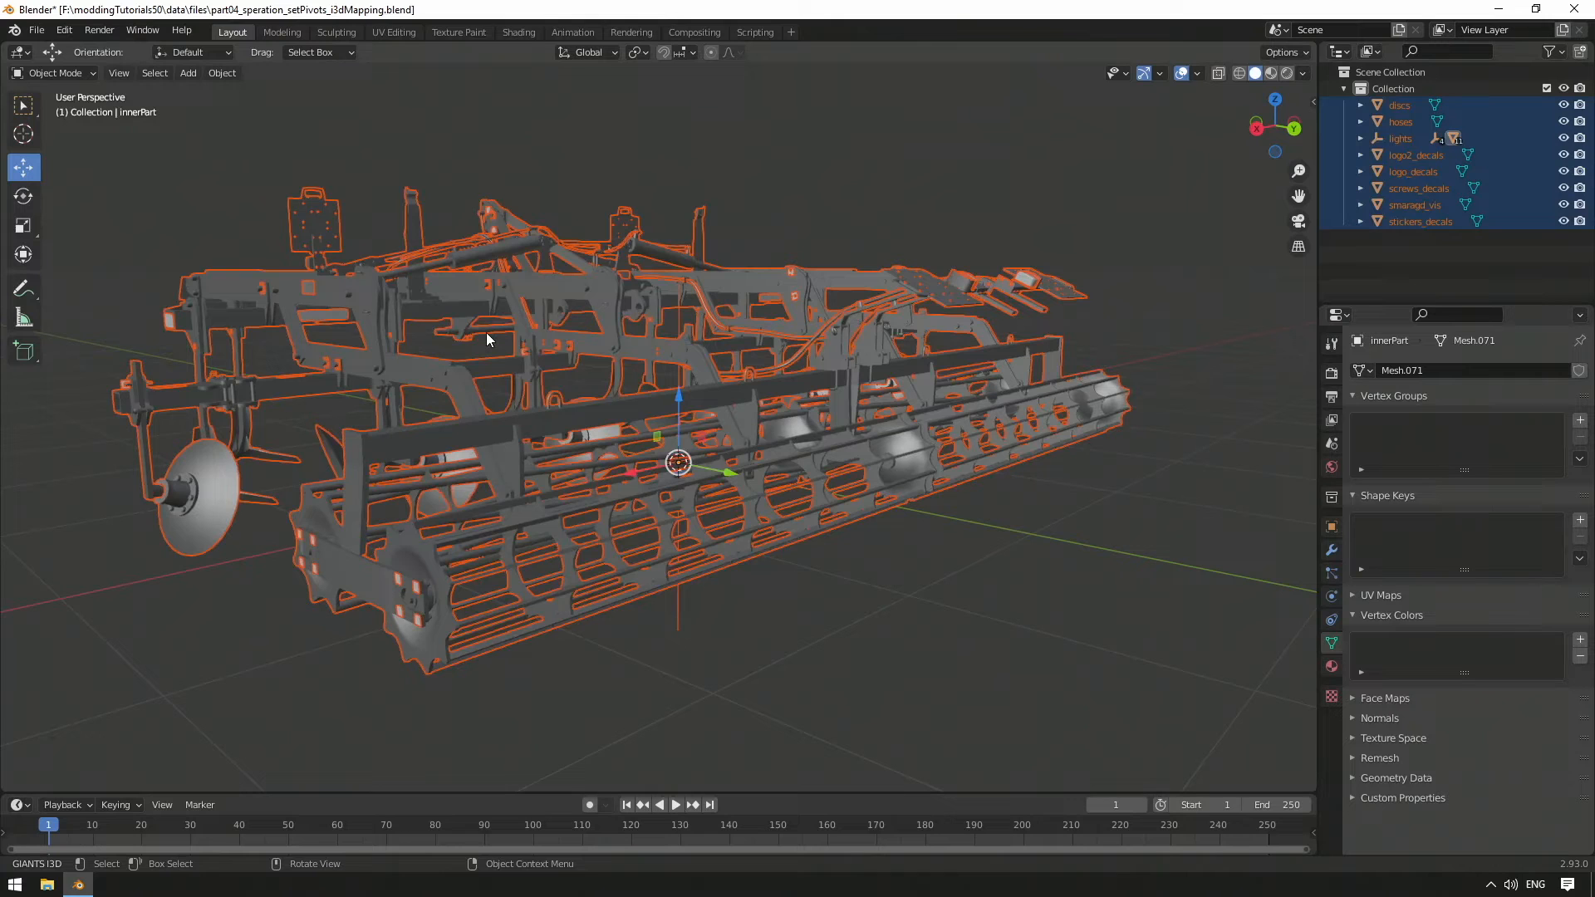
left_click(86, 71)
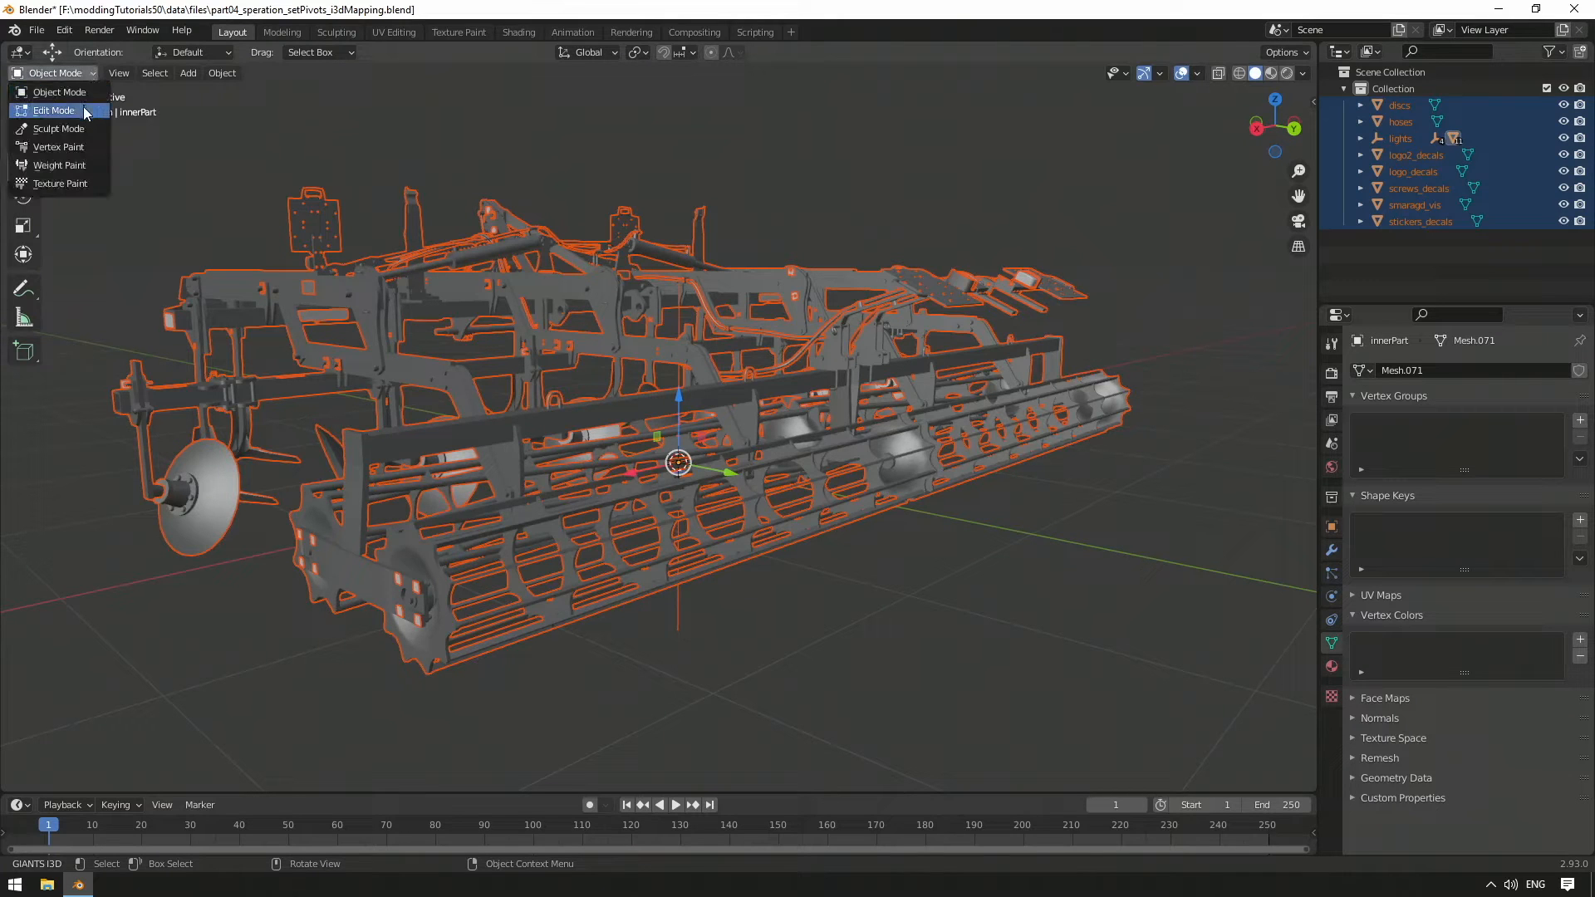
left_click(86, 111)
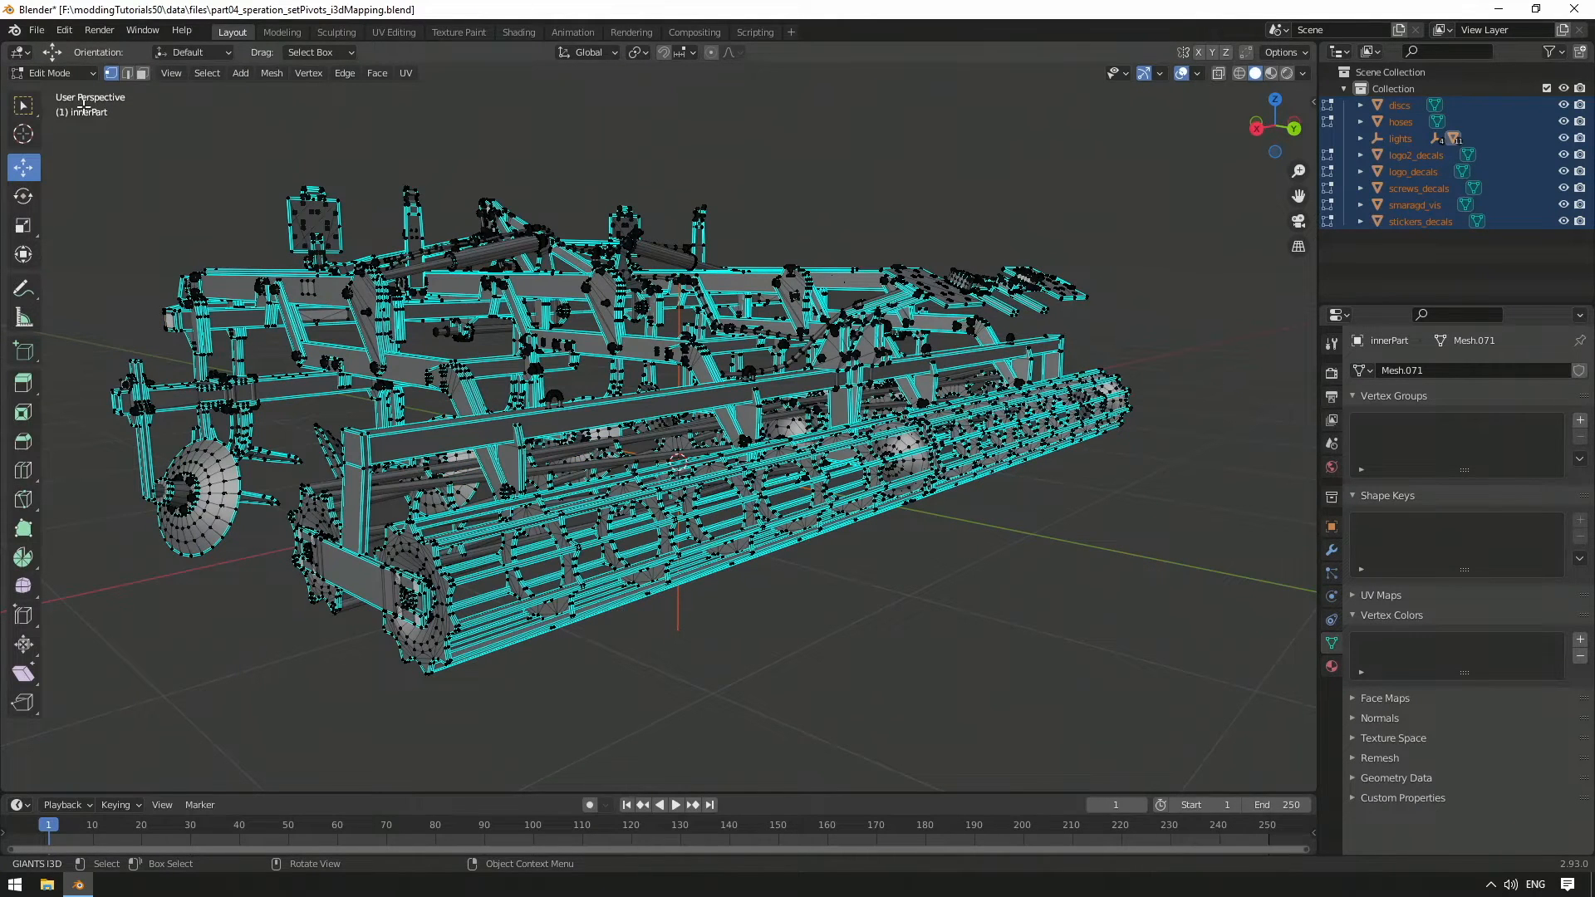
key("3")
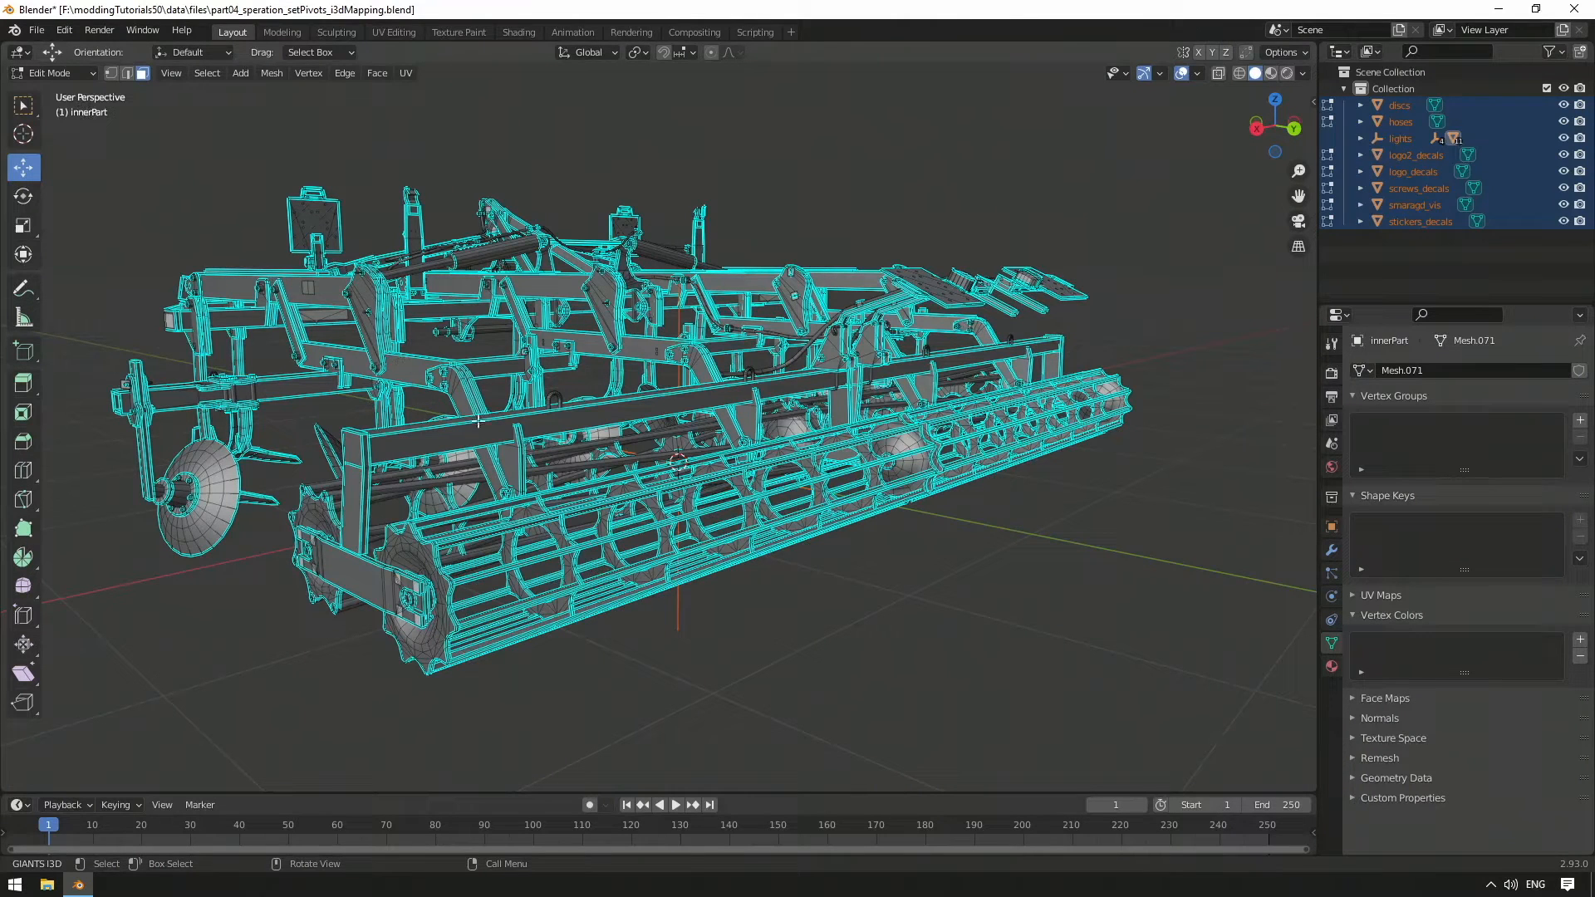
Pick a roller face and grow the selection to its neighbouring faces
left_click(739, 480)
key("ctrl")
key("ctrl+KP_Add")
key("ctrl+KP_Add")
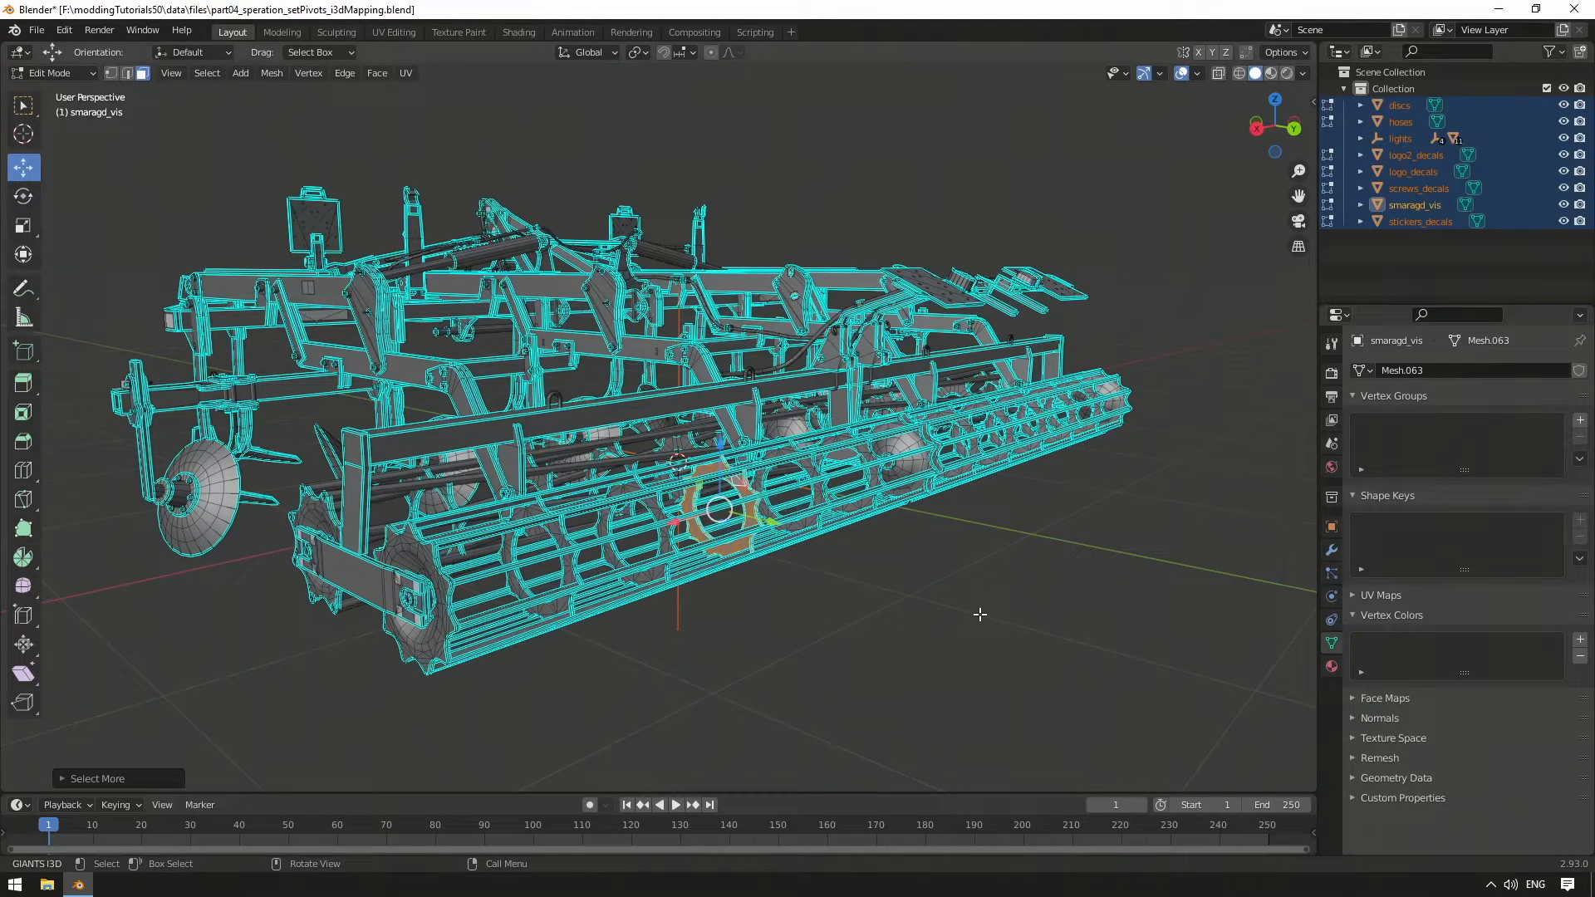
Add the remaining roller ring faces to the selection
scroll(715, 578, "up", 1)
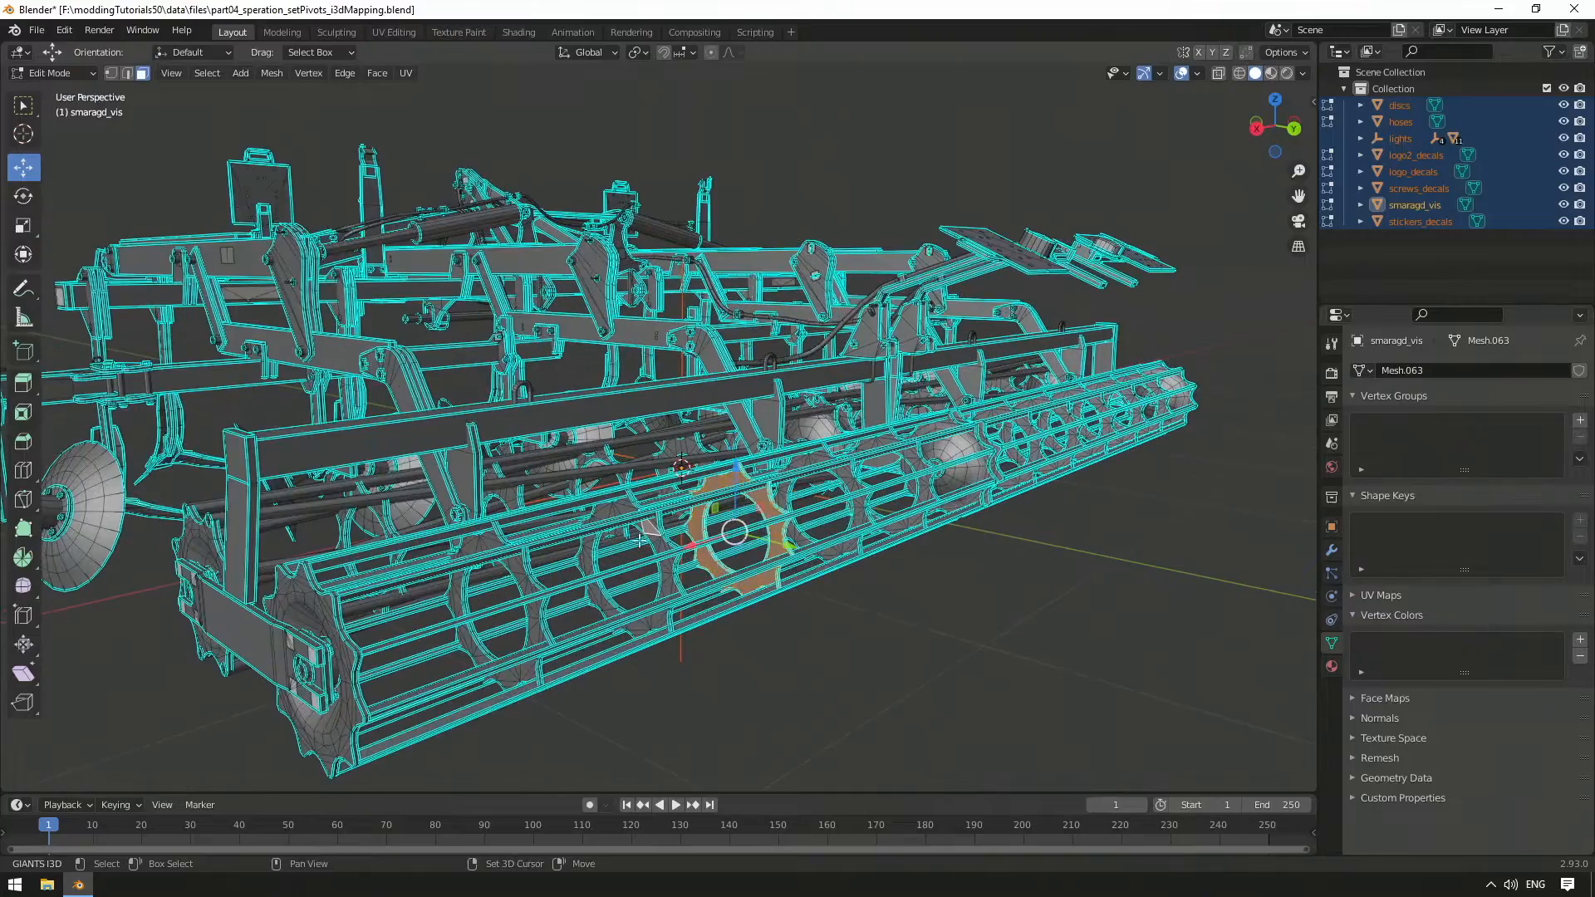
left_click(521, 565, "shift")
left_click(310, 603, "shift")
left_click(846, 478, "shift")
left_click(581, 531, "shift")
left_click(582, 582, "shift")
left_click(582, 635, "shift")
middle_click_drag(673, 642, 513, 554)
scroll(701, 618, "up", 4)
middle_click_drag(378, 536, 659, 428)
Grow the selection to cover the whole roller and hide it
key("ctrl+KP_Add")
middle_click_drag(947, 491, 997, 550)
left_click(868, 565, "shift")
key("ctrl+KP_Add")
scroll(997, 552, "down", 2)
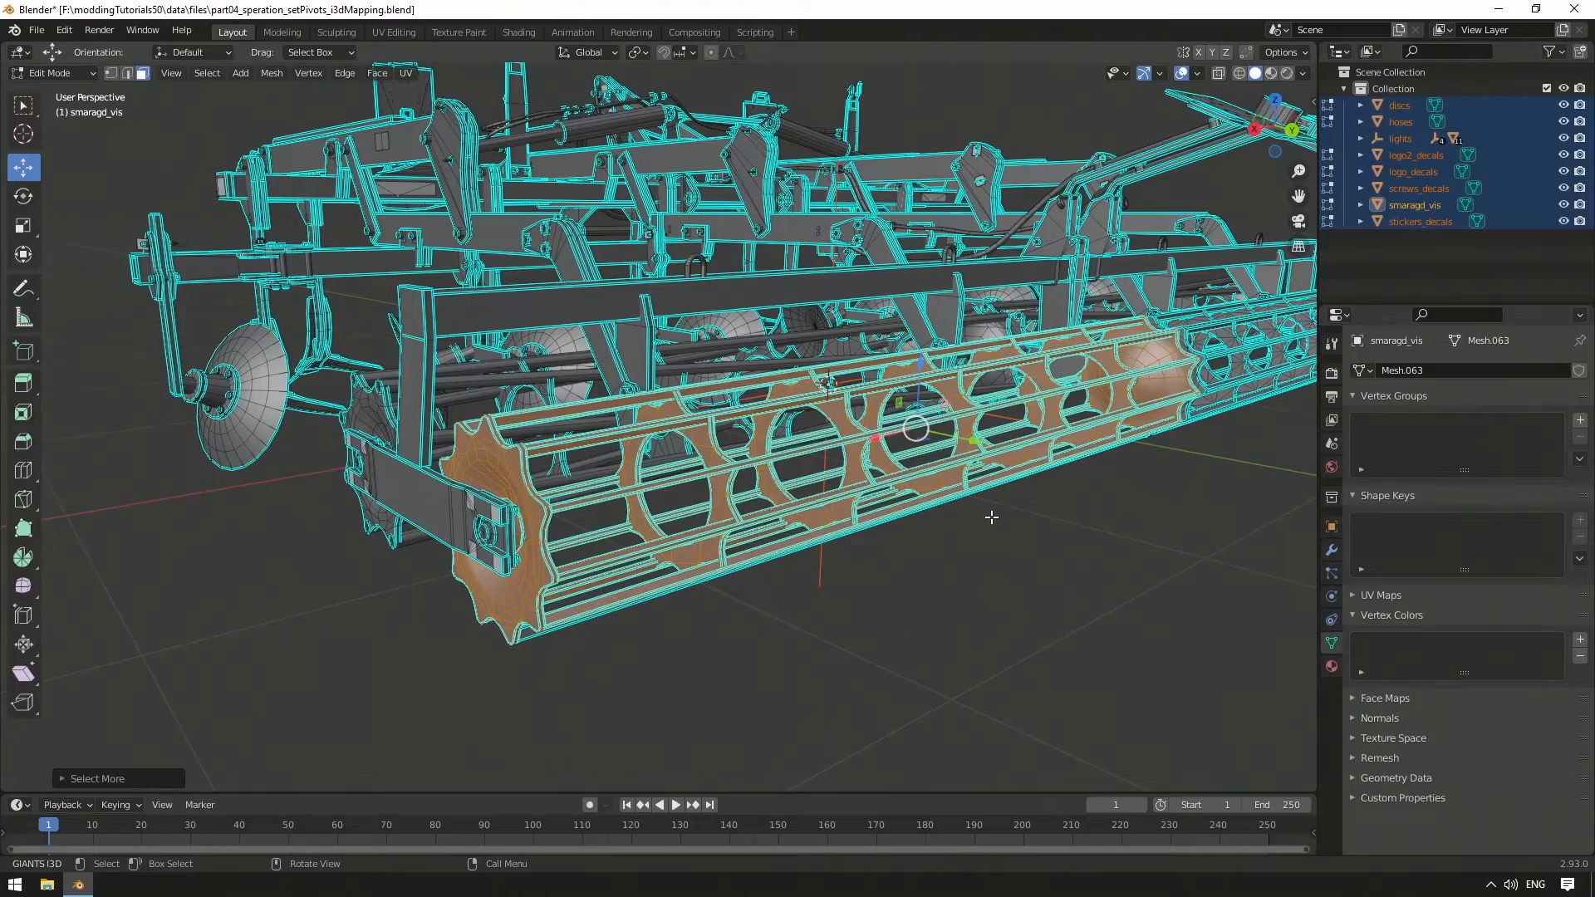
key("h")
Select the entire long bar beneath the roller using linked selection
middle_click_drag(986, 520, 907, 524)
scroll(956, 524, "up", 2)
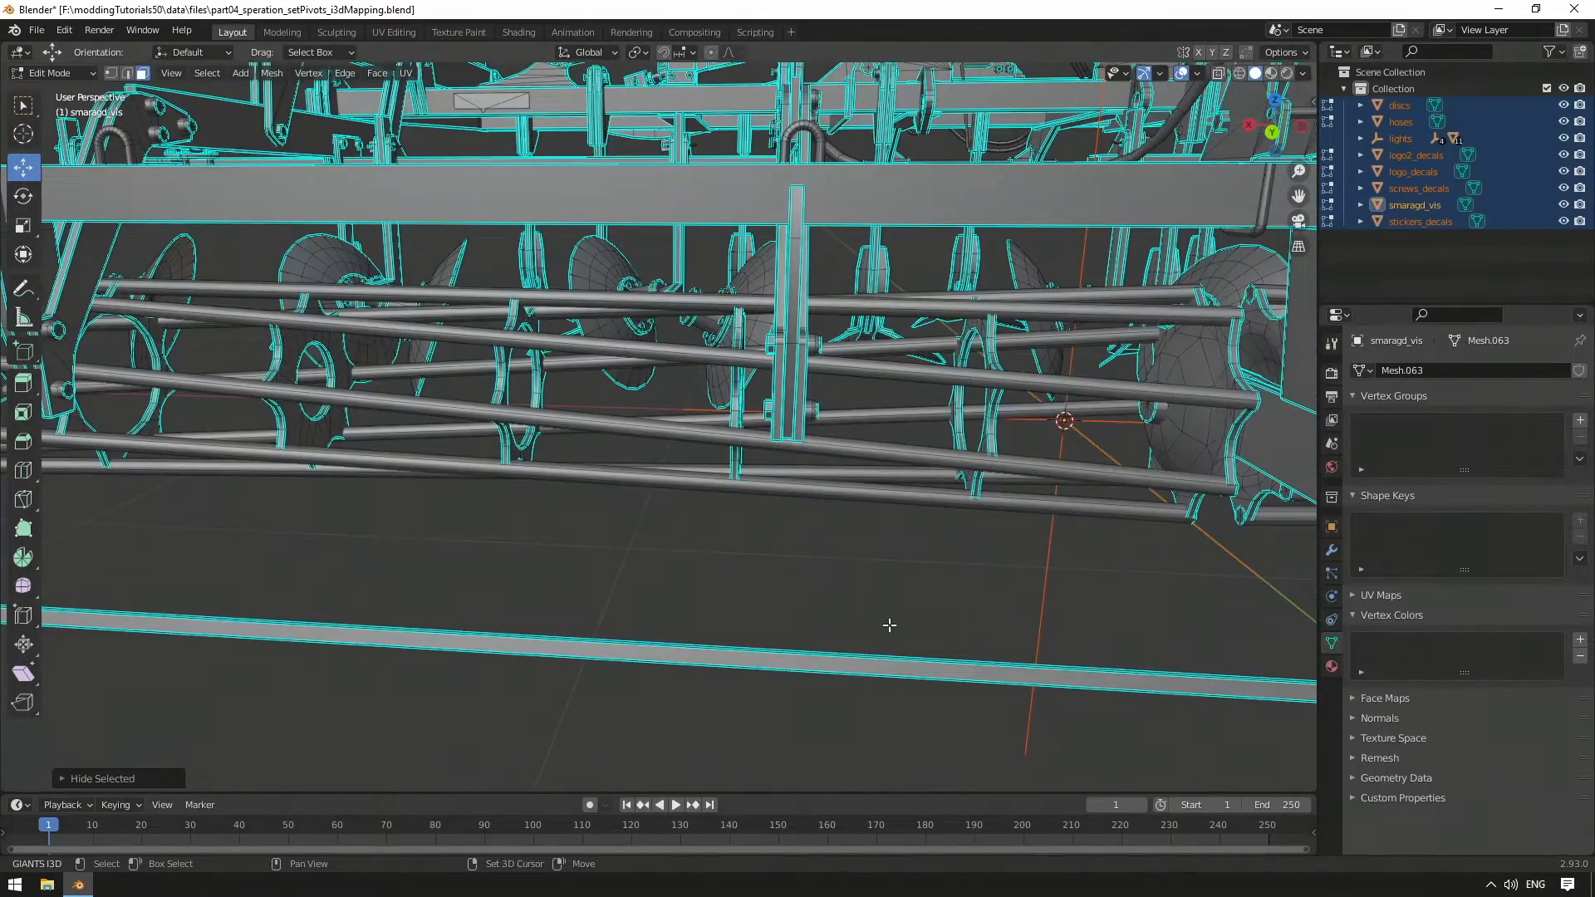
left_click(823, 663, "shift")
key("ctrl+l")
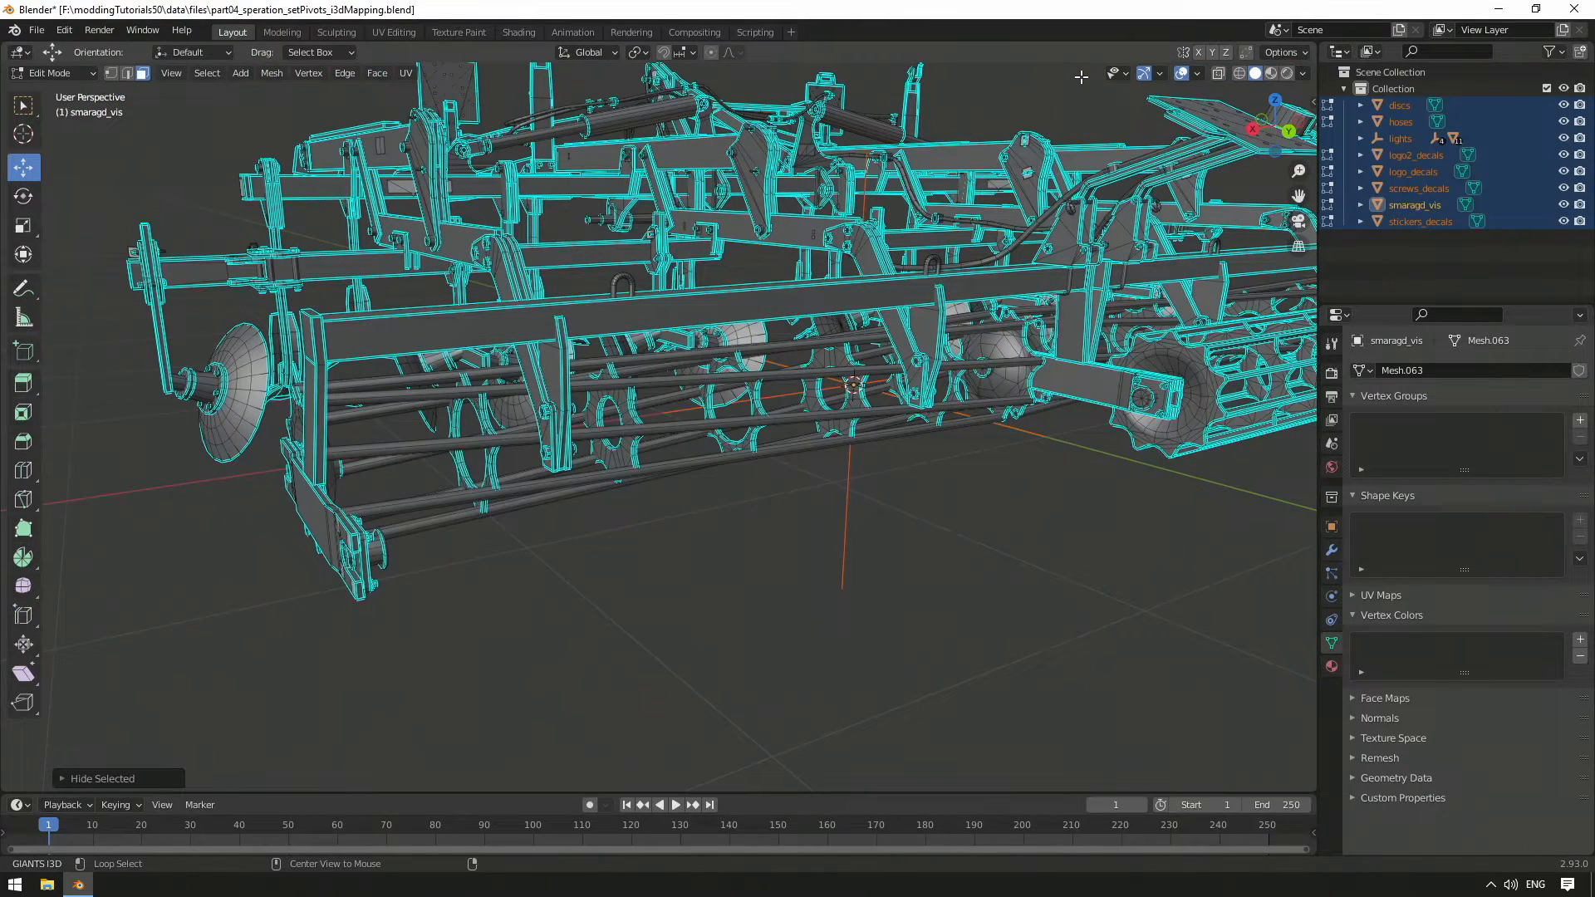
Reveal the hidden roller faces and separate the selection into a new object, smaragd_vis.001
key("alt+h")
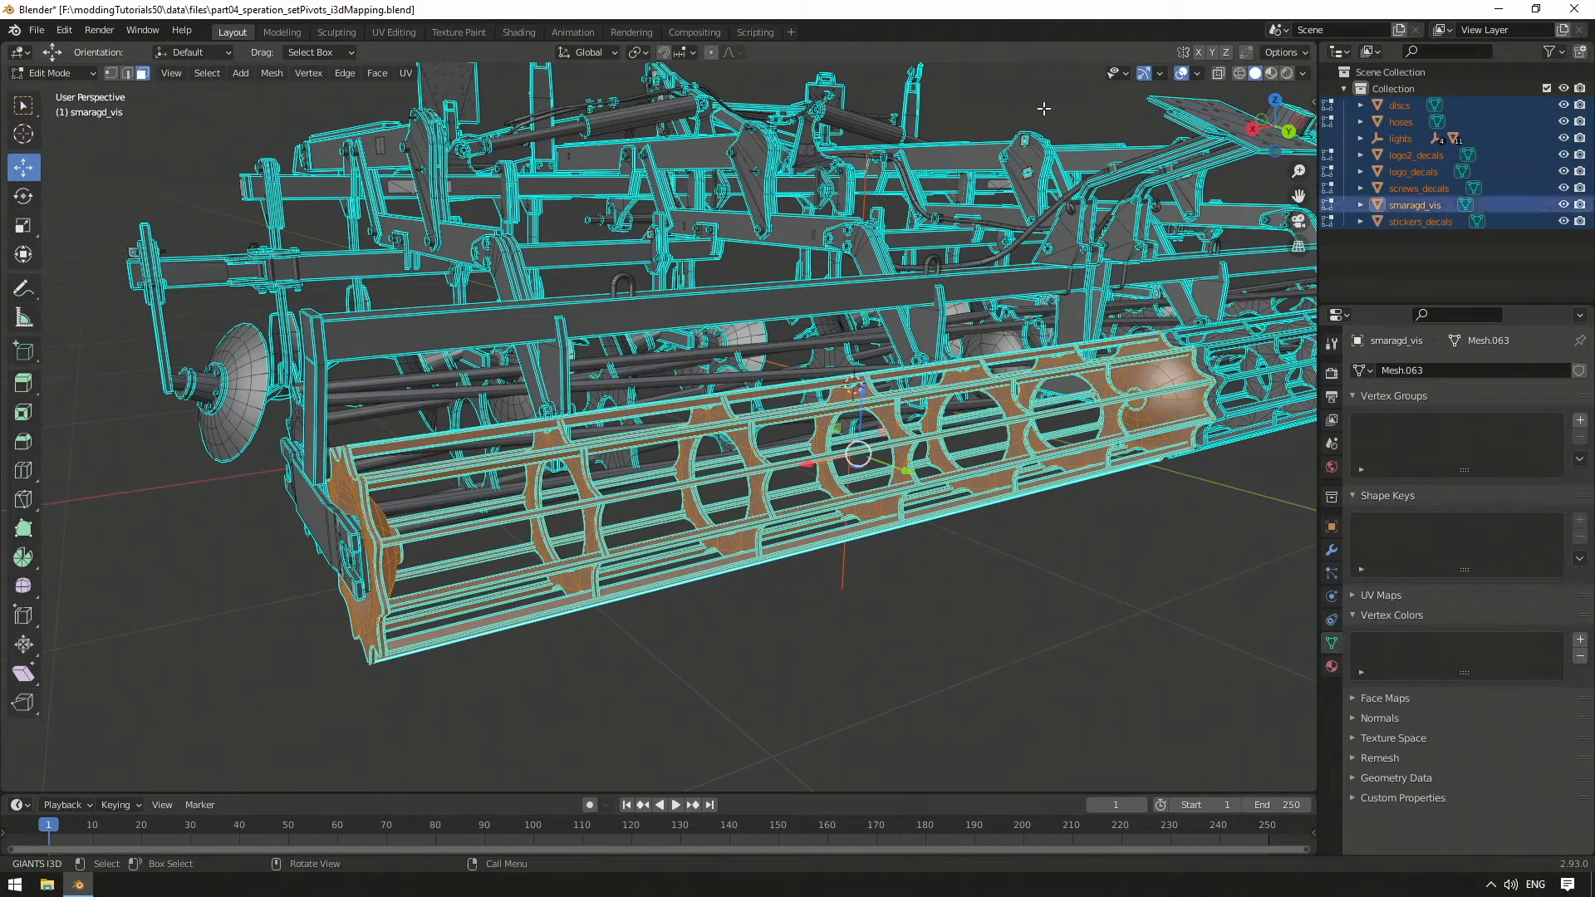
right_click(902, 424)
mouse_move(906, 424)
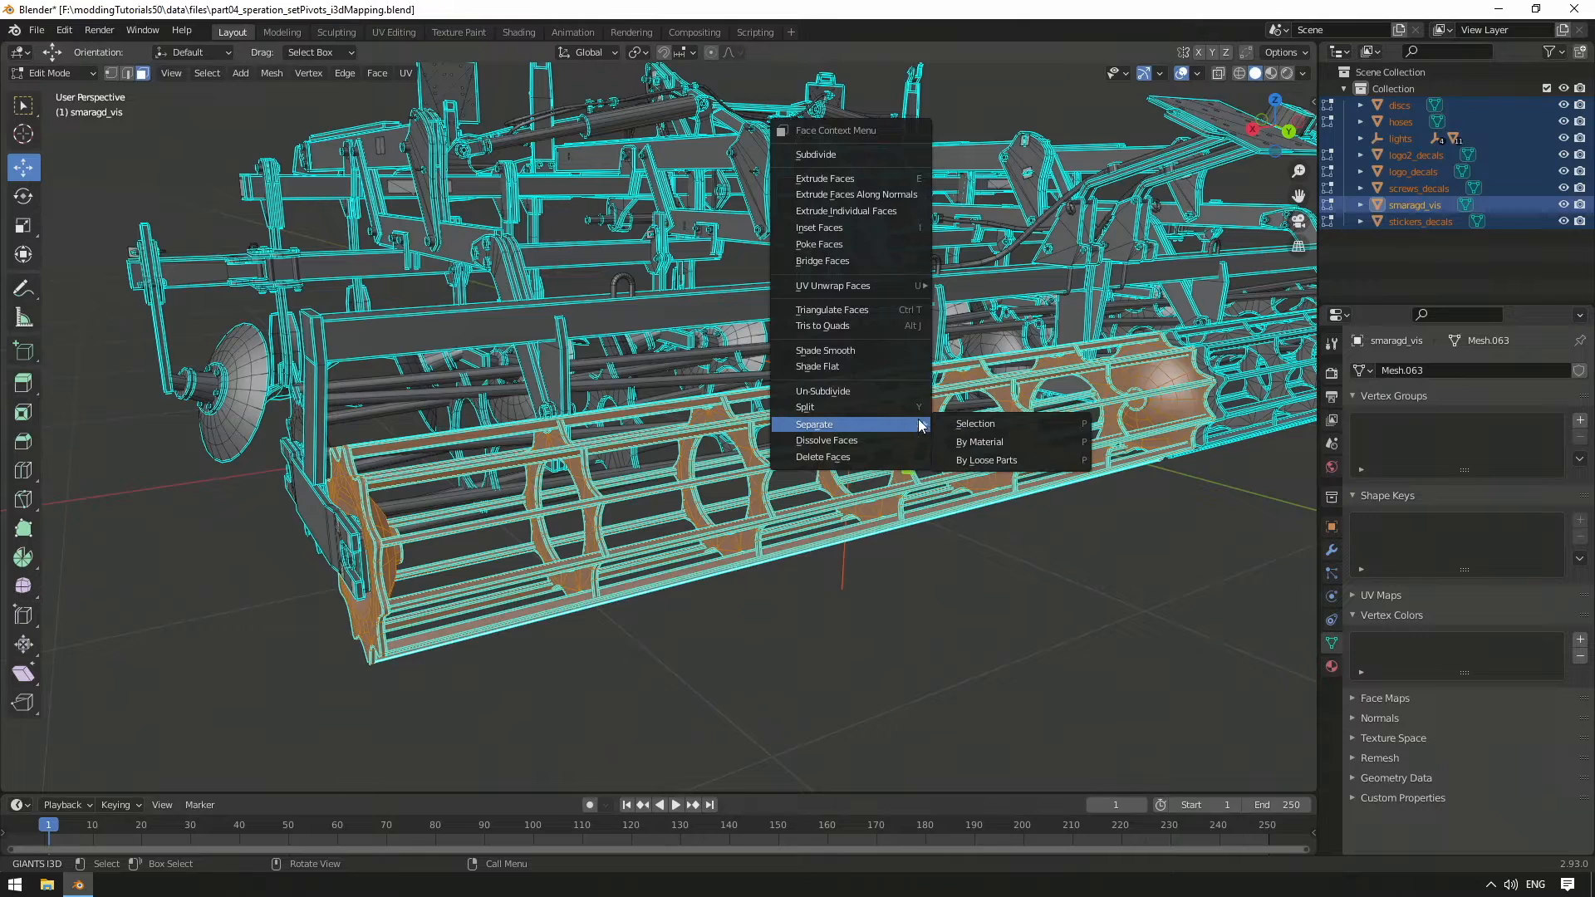
left_click(996, 424)
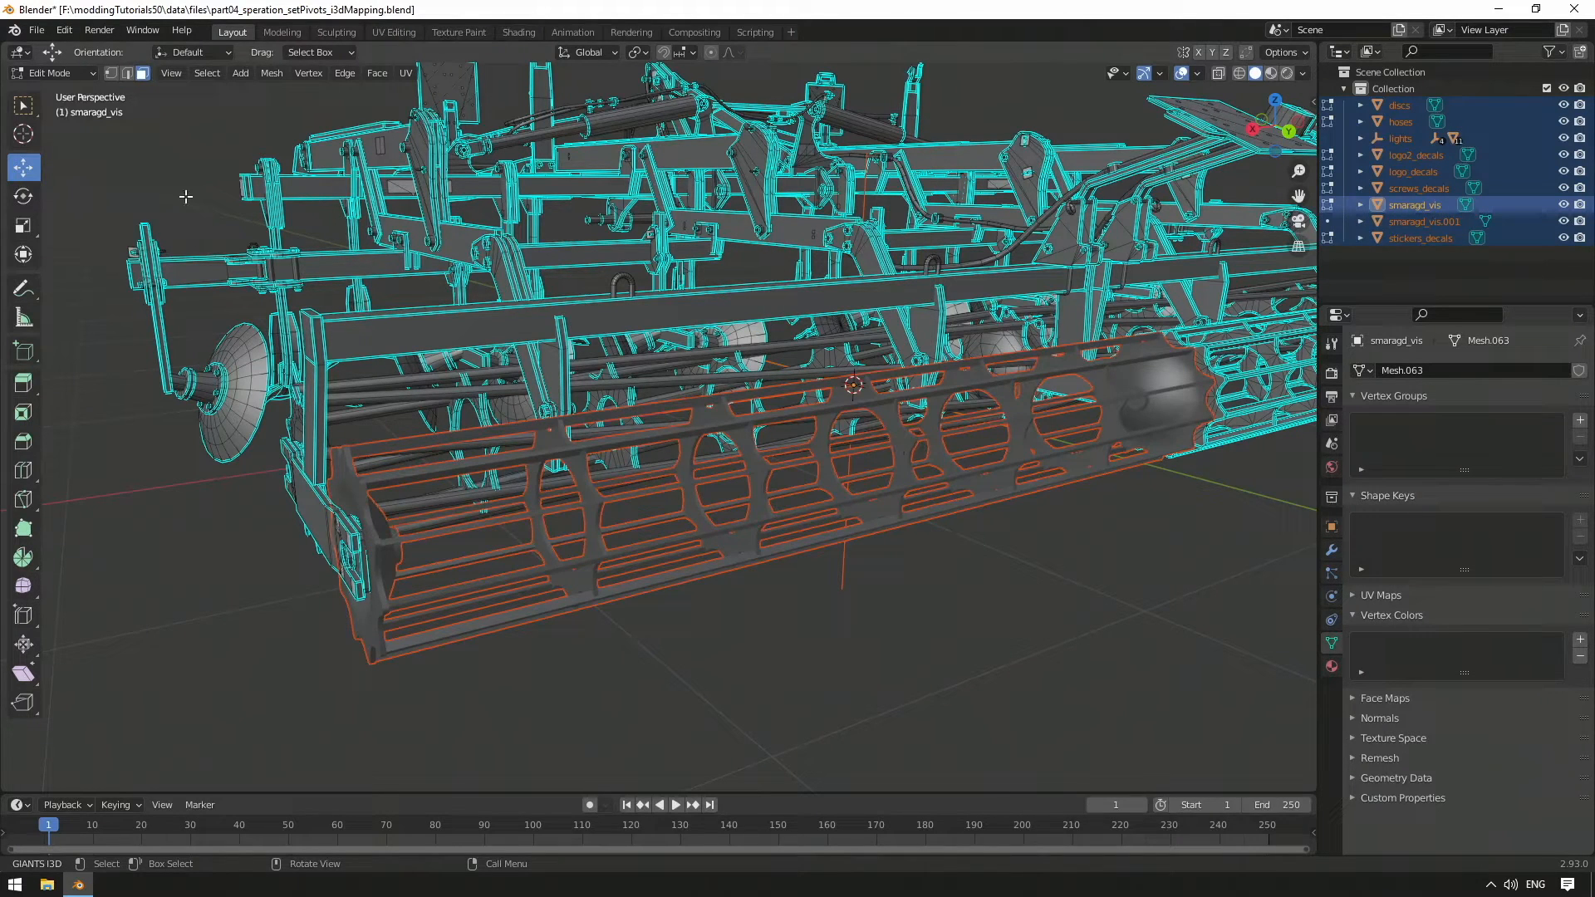
left_click(83, 73)
Back in Object Mode, select smaragd_vis.001 in the Outliner and rename it leftRoller2
left_click(75, 92)
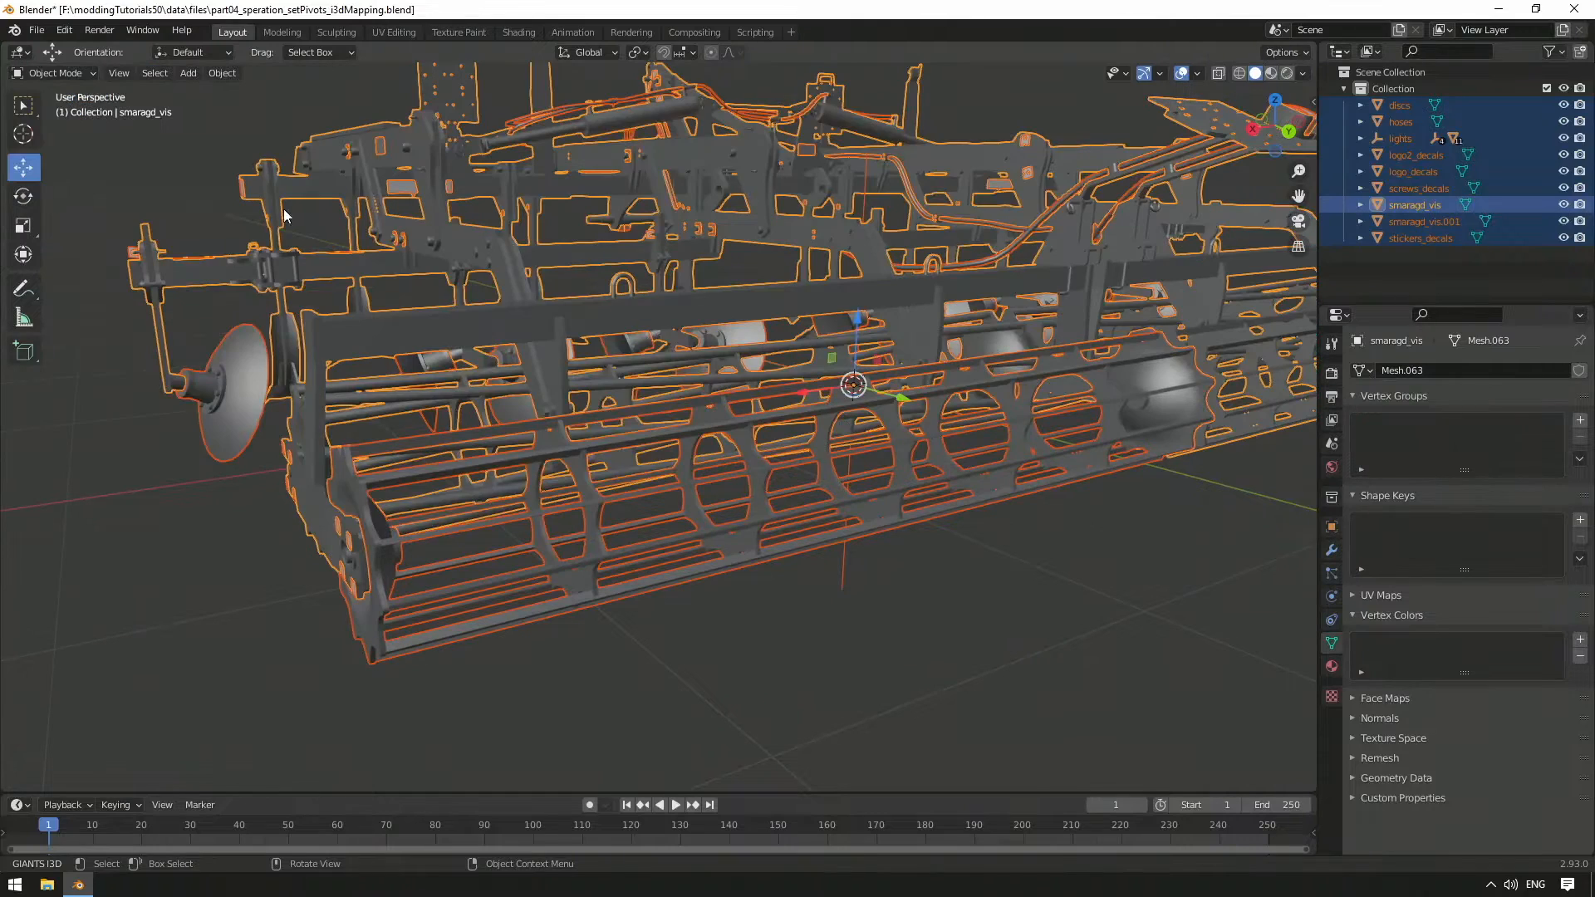
left_click(1039, 635)
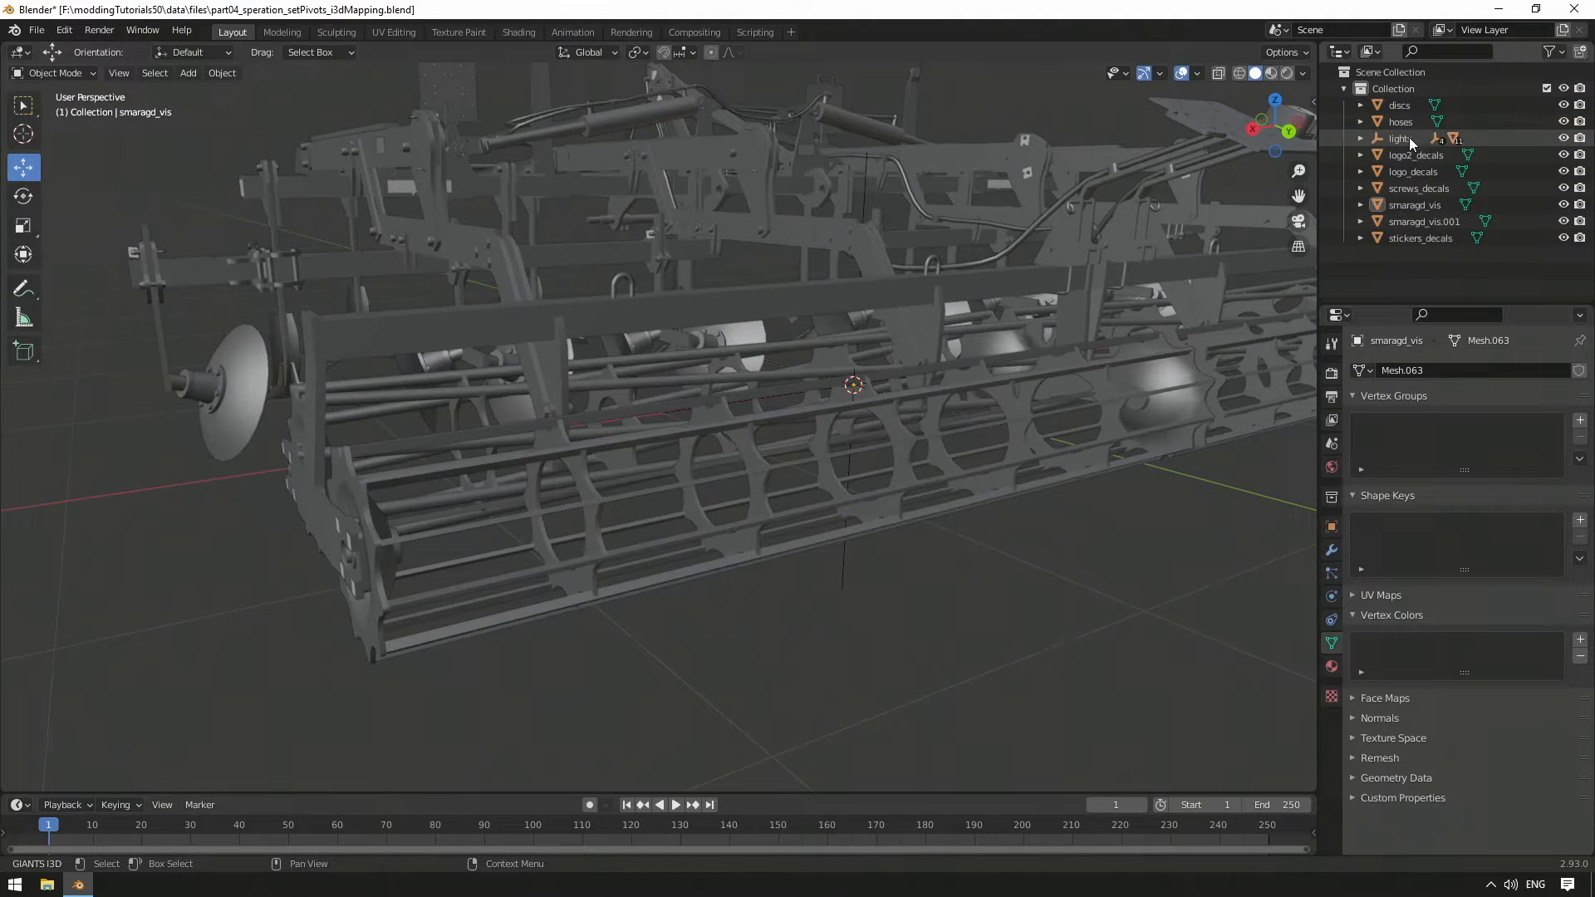
left_click(1434, 221)
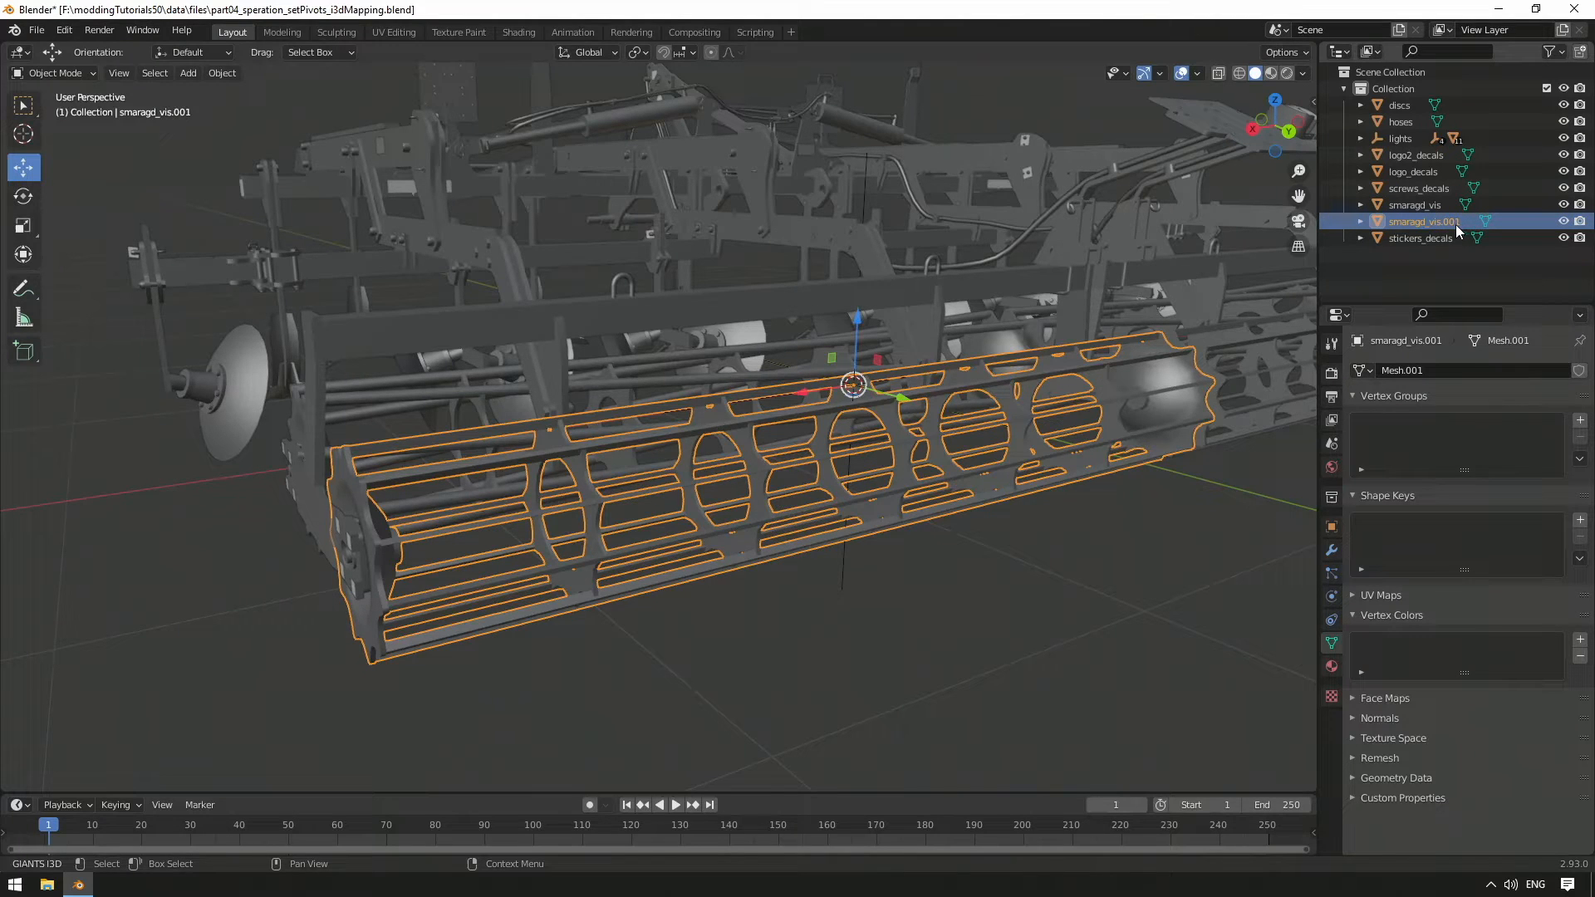
double_click(1455, 224)
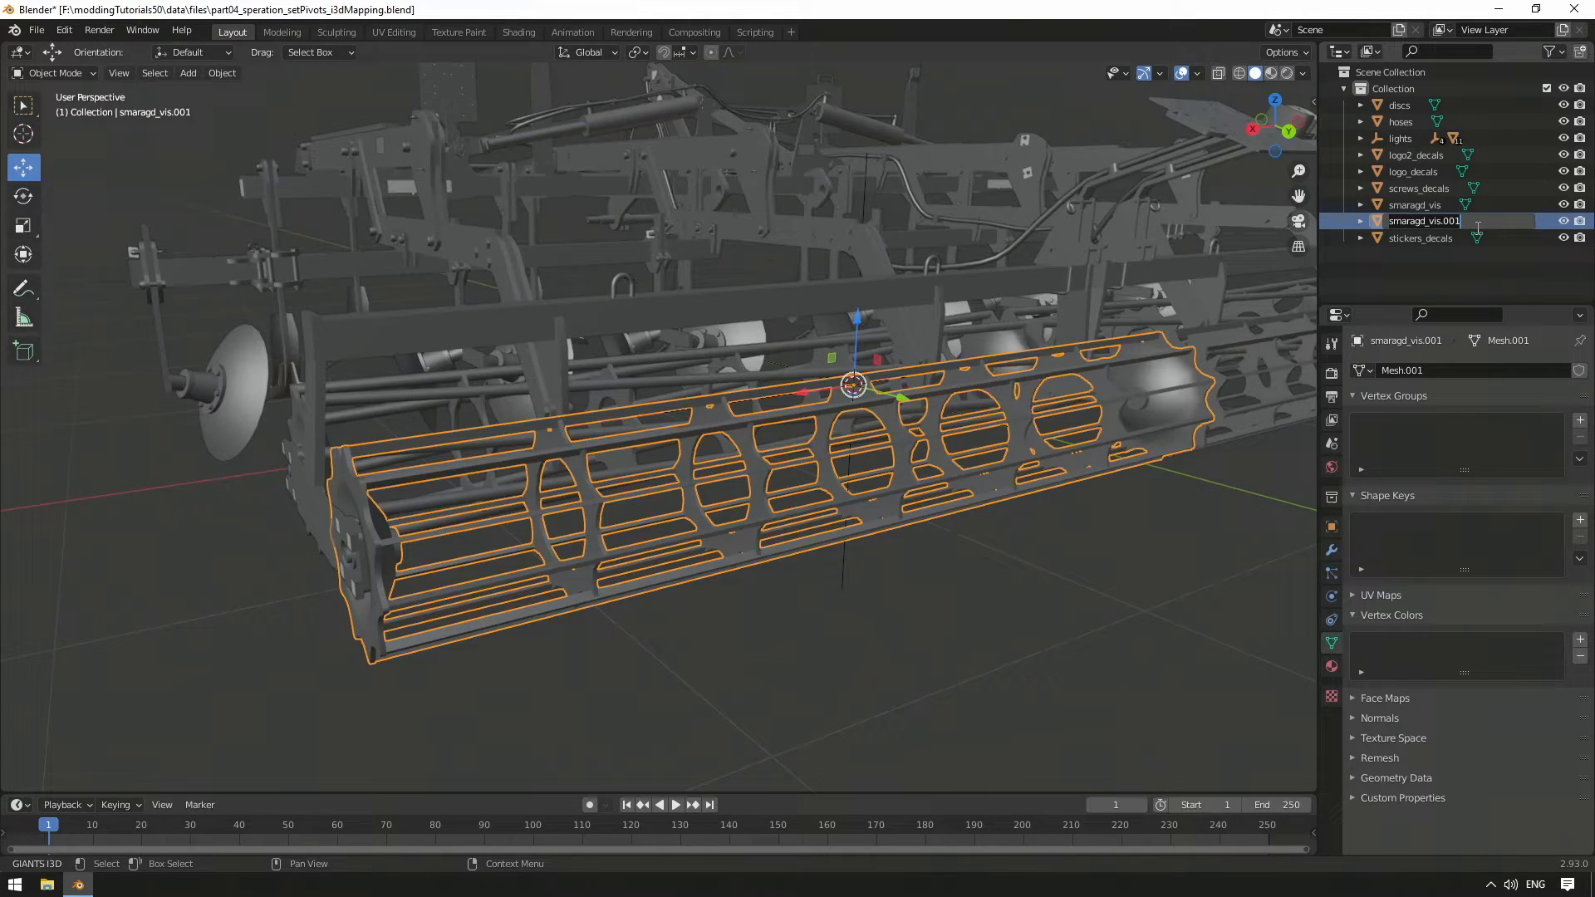
key("ctrl+a")
key("BackSpace")
type("leftR")
key("Return")
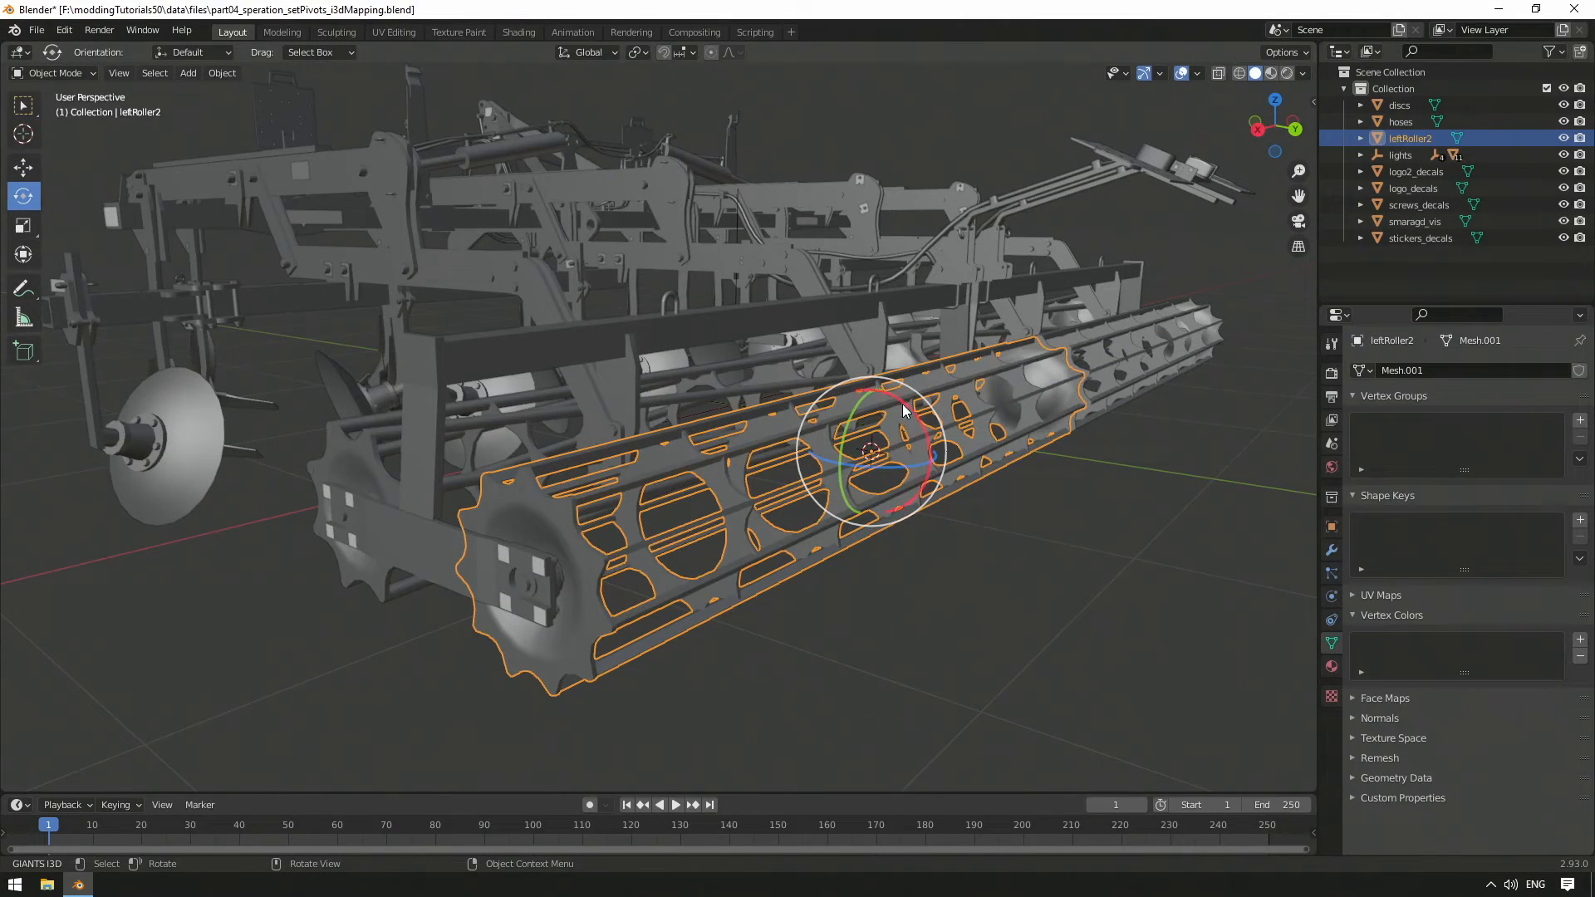
left_click_drag(902, 404, 827, 399)
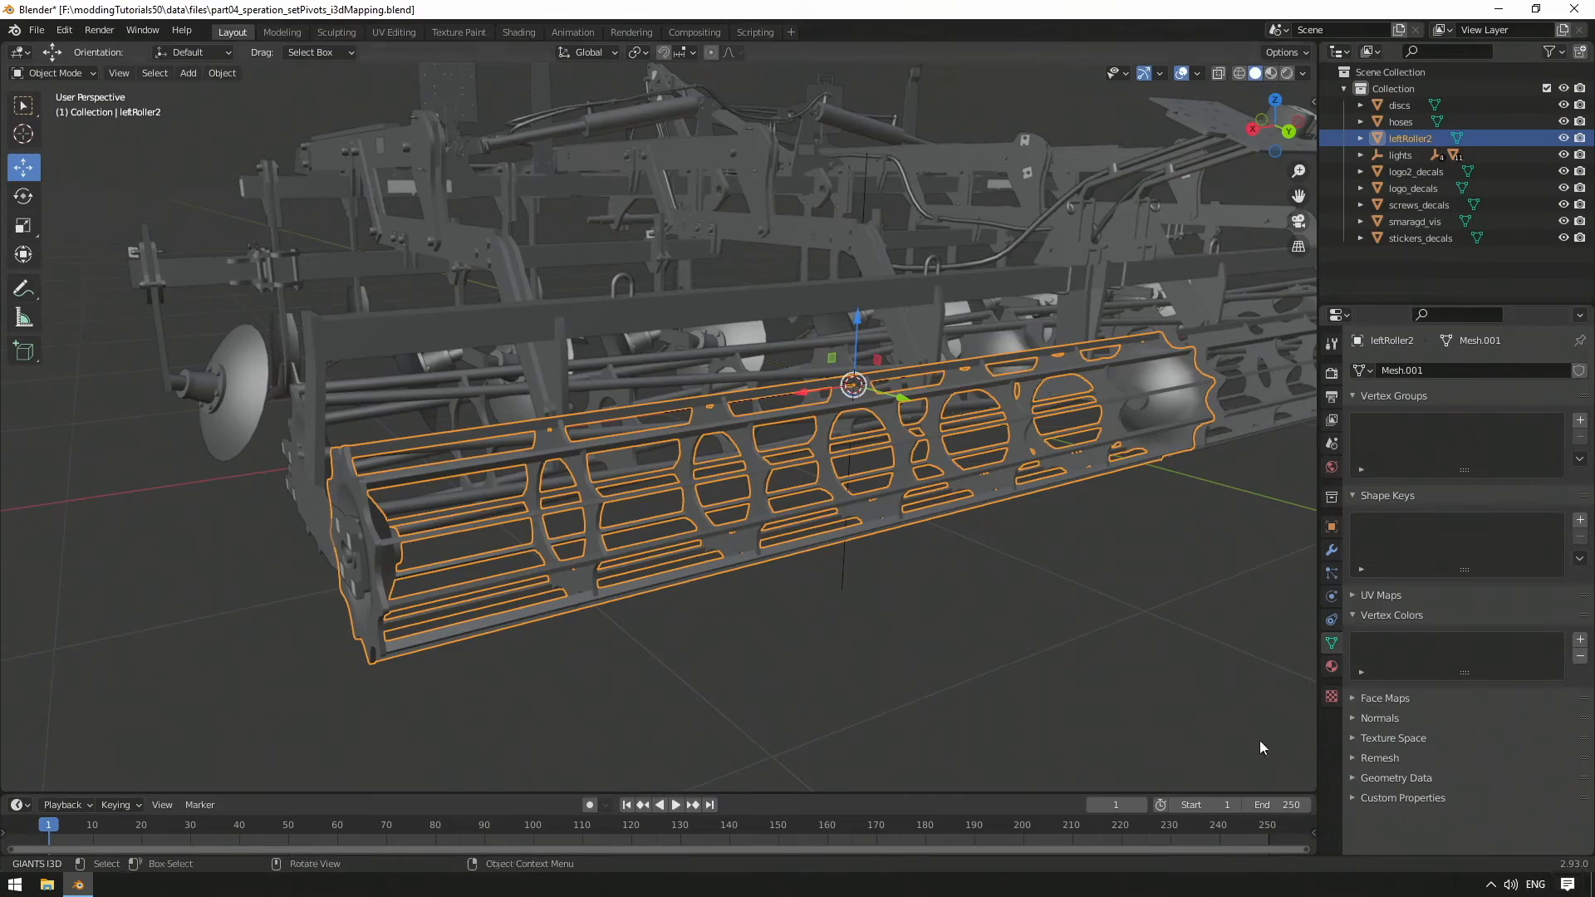
middle_click_drag(1021, 584, 1087, 600)
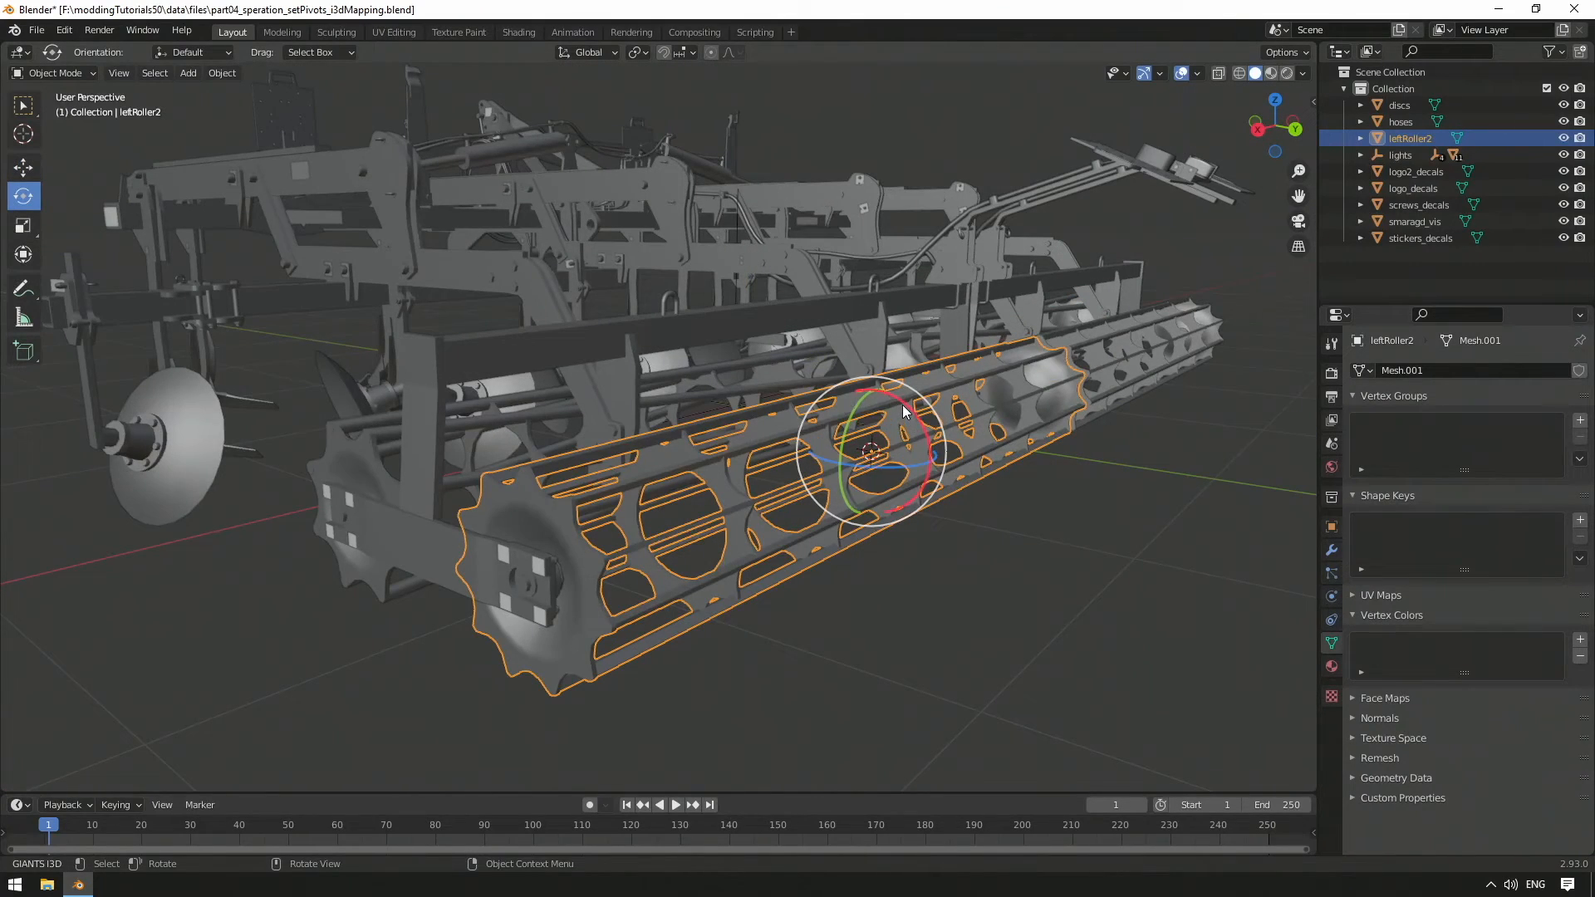
left_click_drag(908, 424, 825, 396)
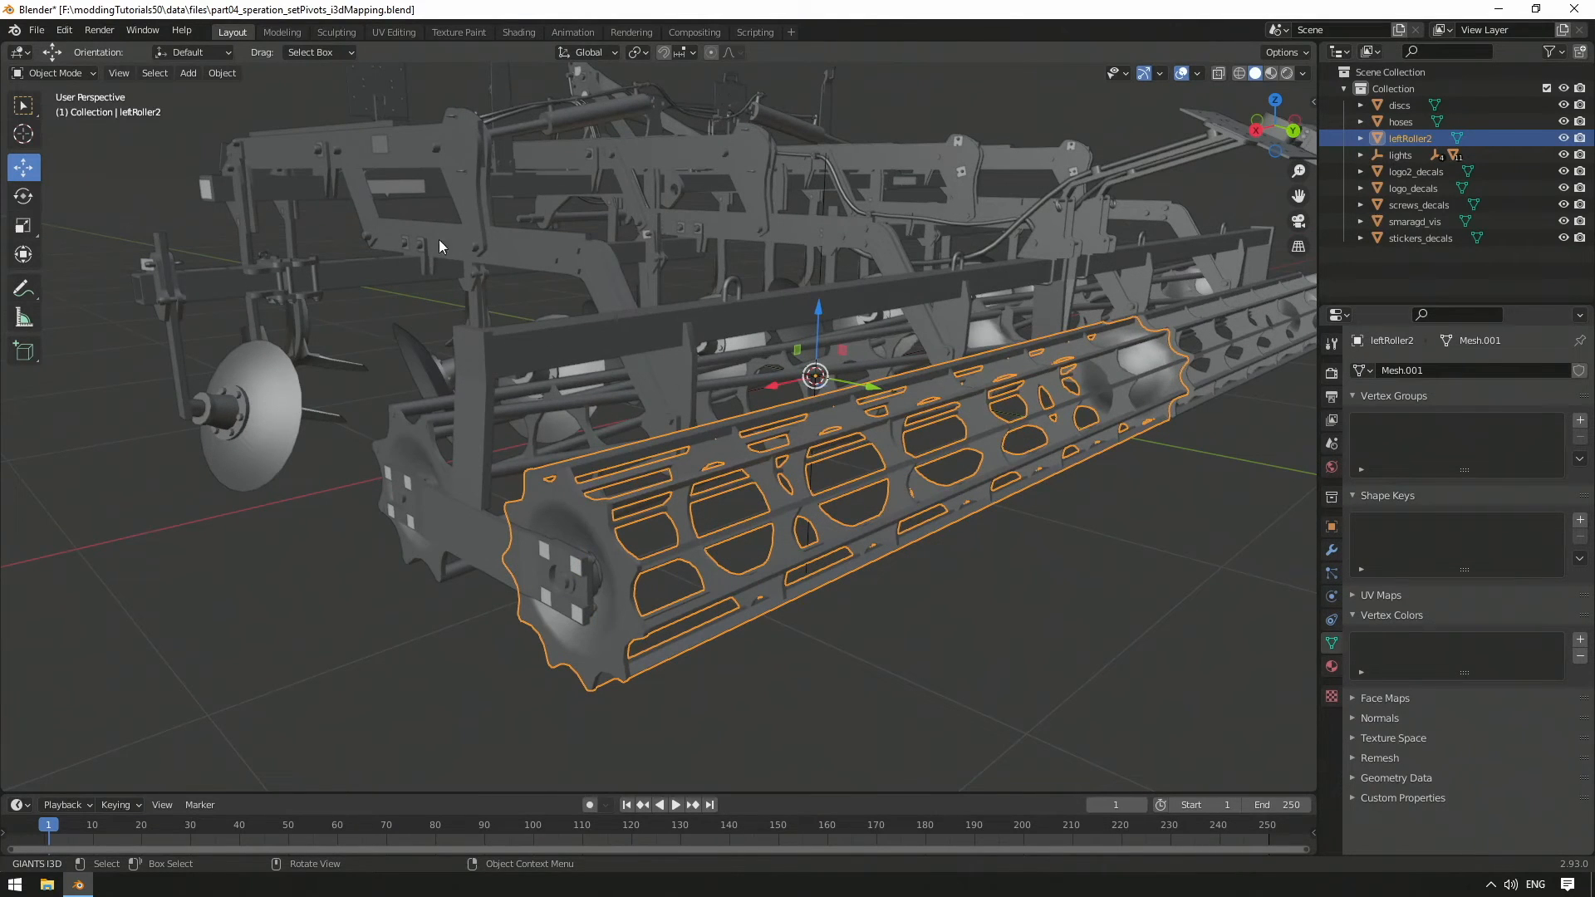
In the Modeling workspace, select one of the roller's rings by growing from a face
left_click(280, 31)
middle_click_drag(988, 252, 760, 182)
middle_click_drag(755, 352, 783, 228, "shift")
left_click(797, 316)
scroll(797, 316, "down", 4)
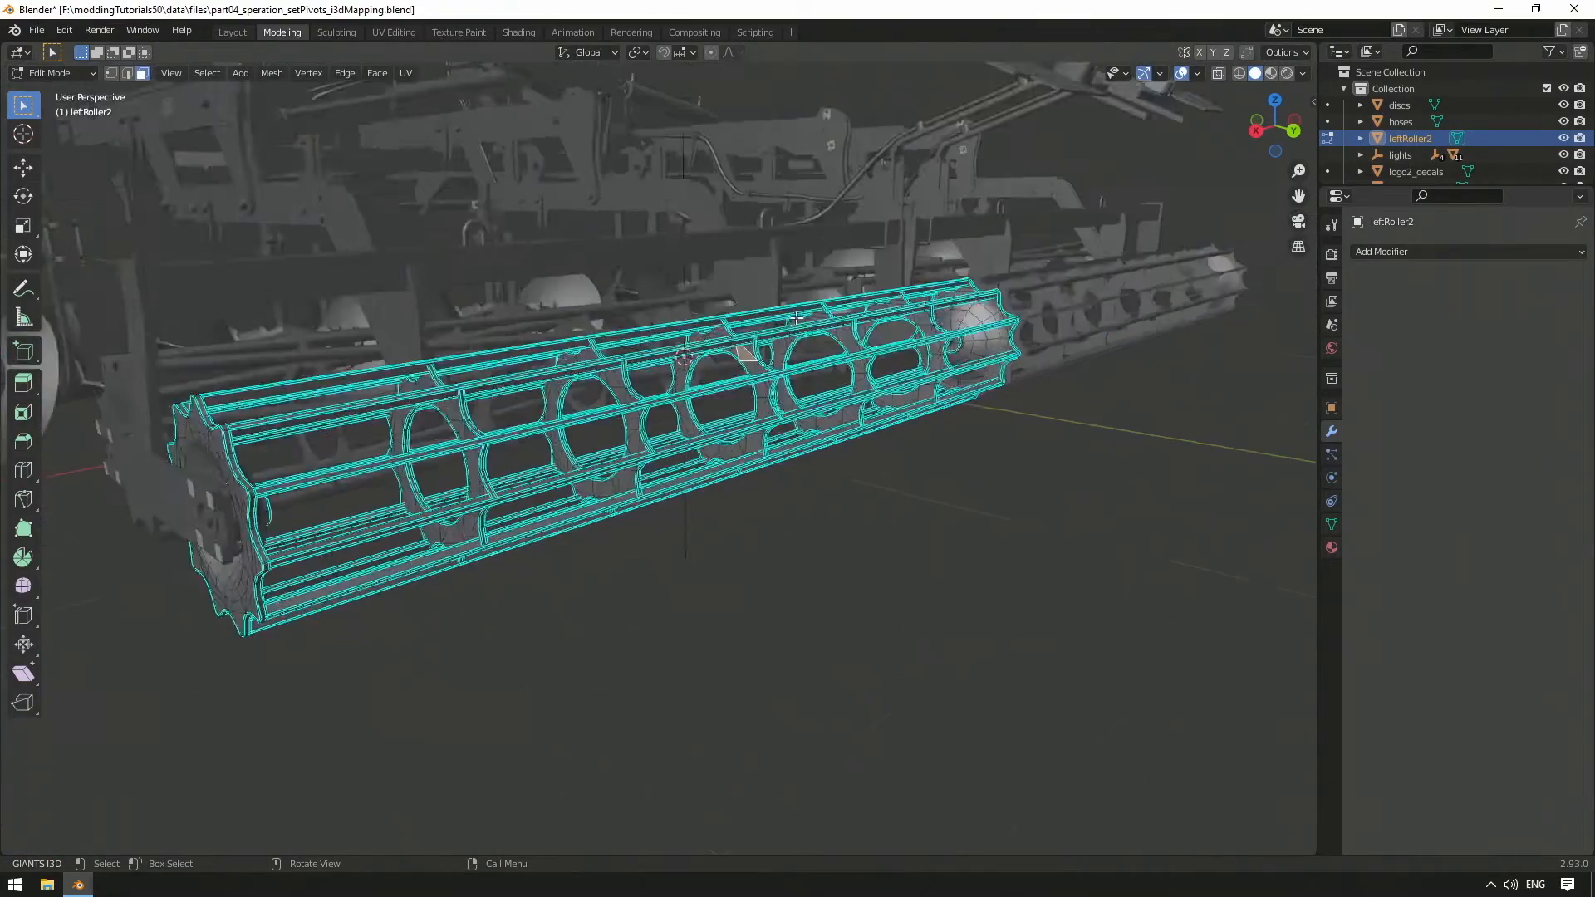
scroll(756, 388, "up", 2)
middle_click_drag(756, 388, 762, 394)
key("ctrl+KP_Add")
key("ctrl+KP_Add")
key("ctrl+KP_Add")
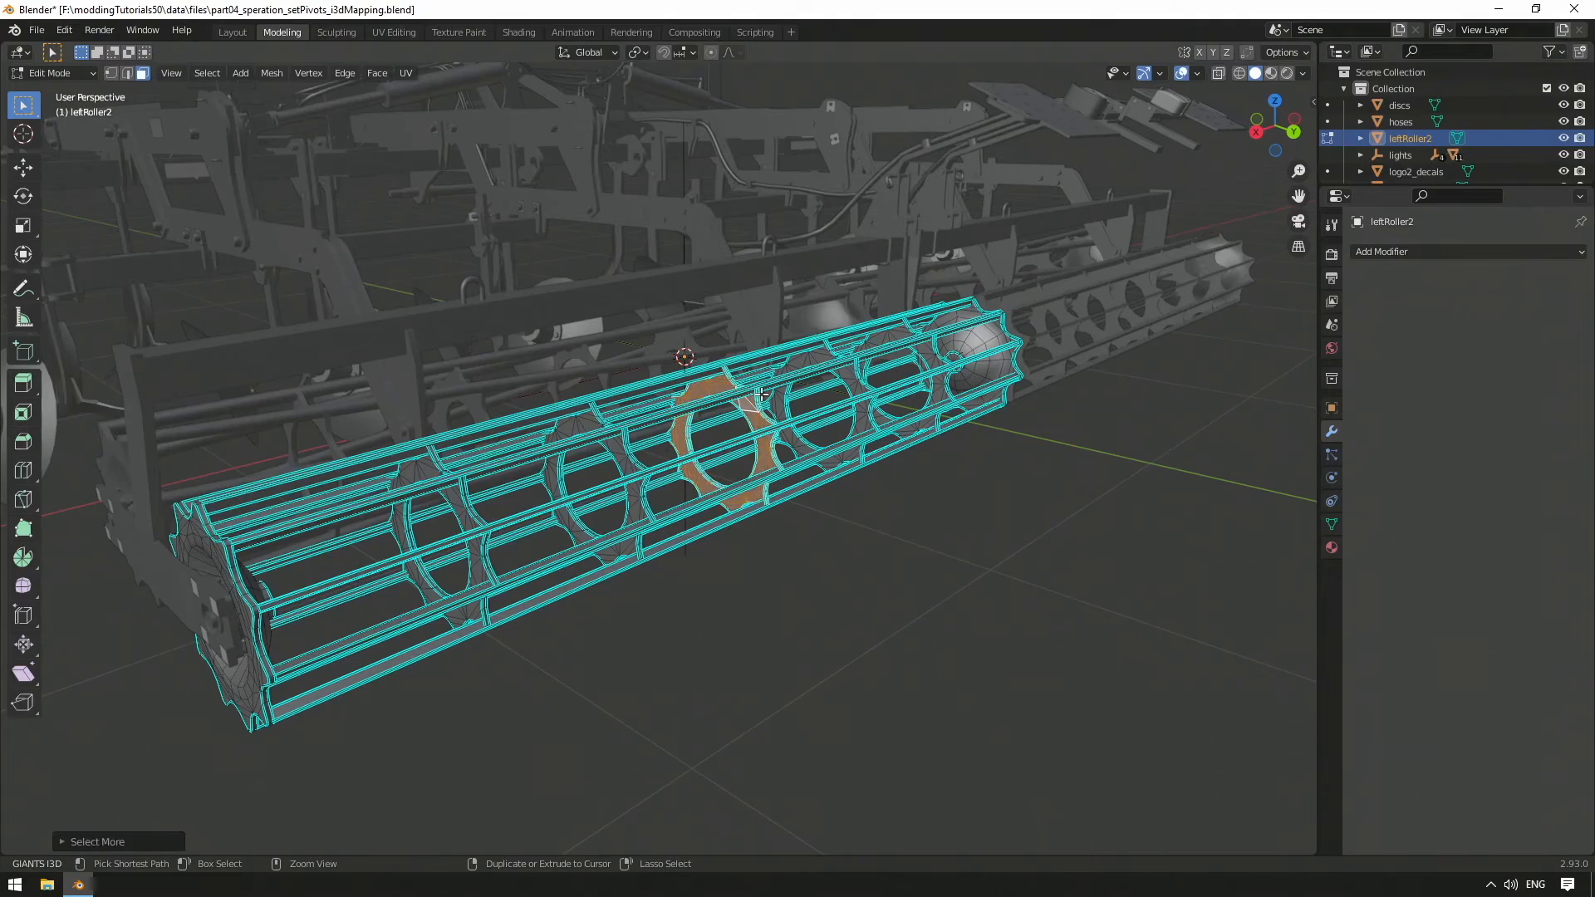
mouse_move(761, 394)
middle_mouse_down()
mouse_move(785, 391)
mouse_move(771, 393)
middle_mouse_up()
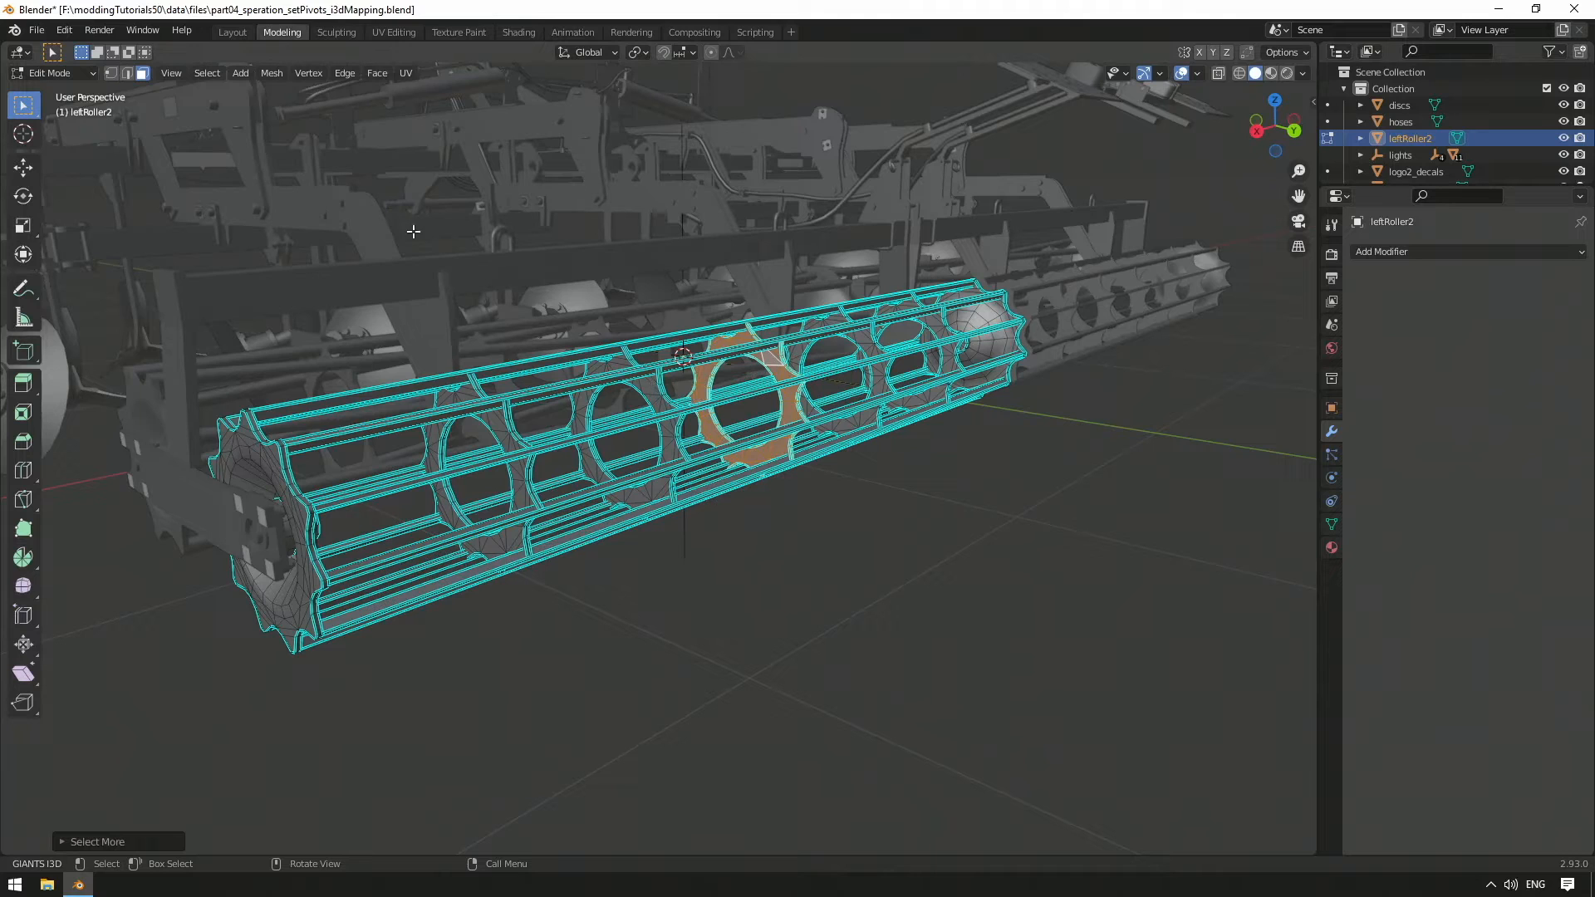
Snap the 3D cursor to the selected ring and return to Object Mode
left_click(276, 78)
mouse_move(317, 125)
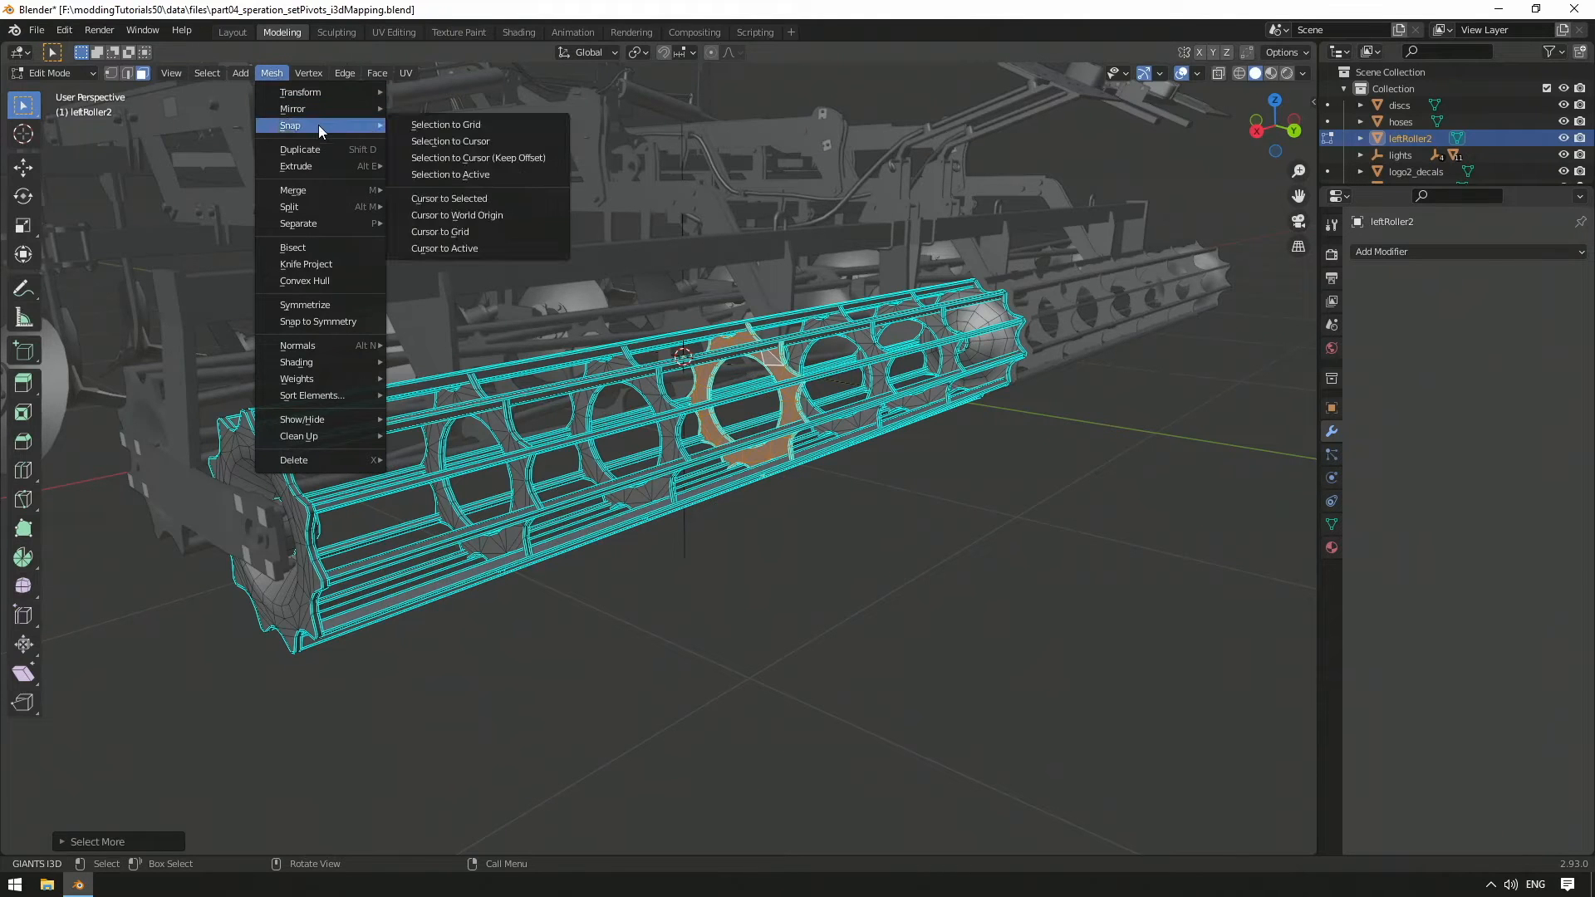
left_click(502, 199)
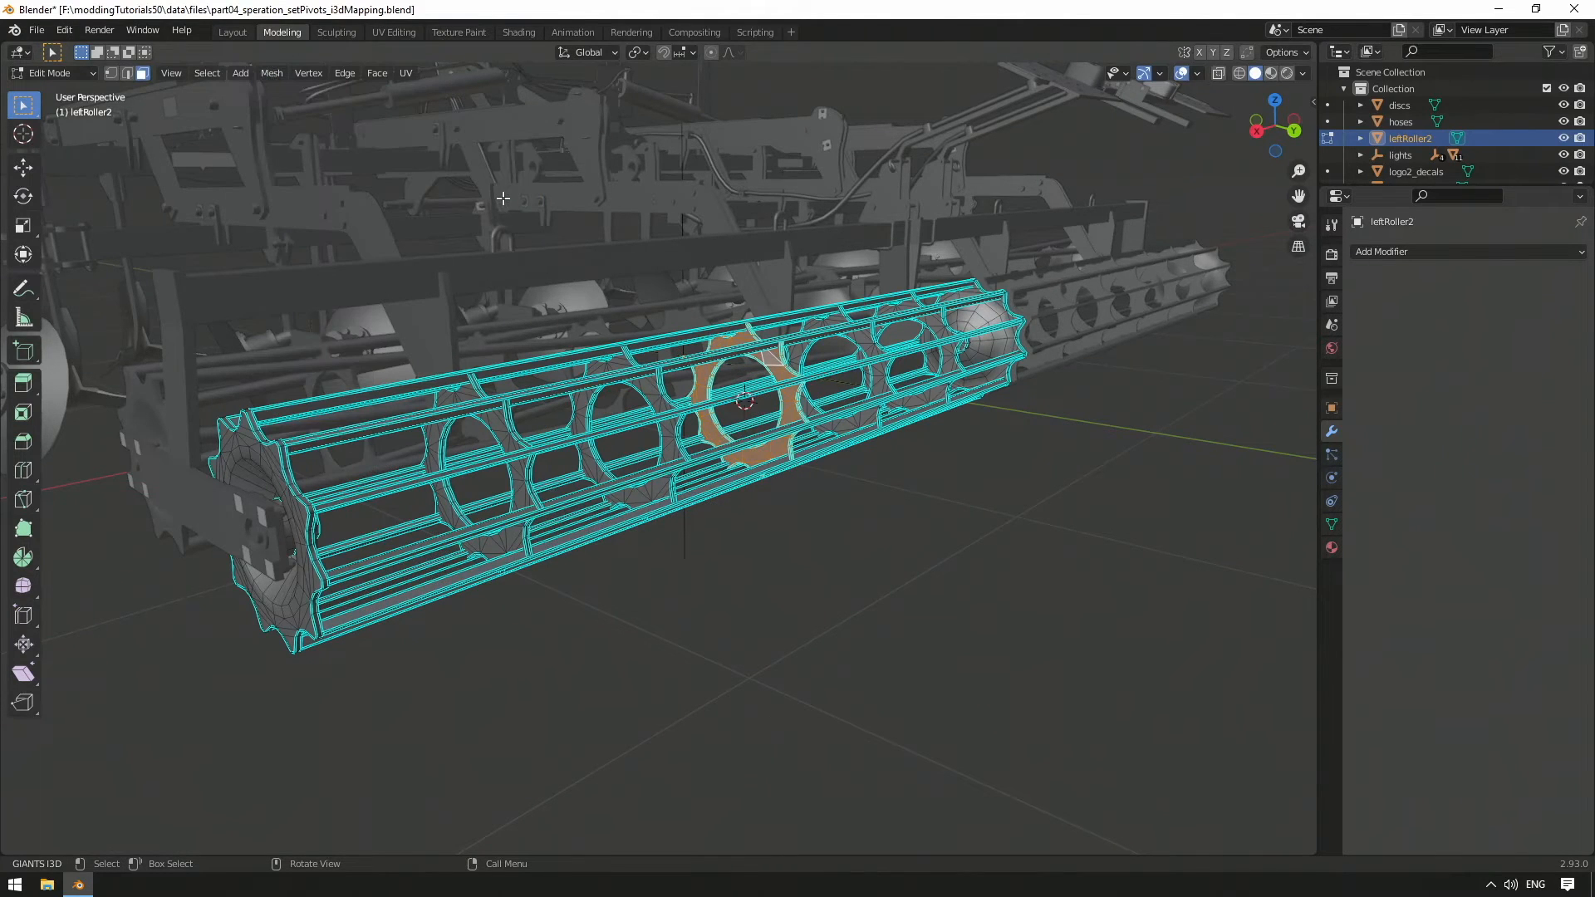
middle_click_drag(700, 358, 732, 384)
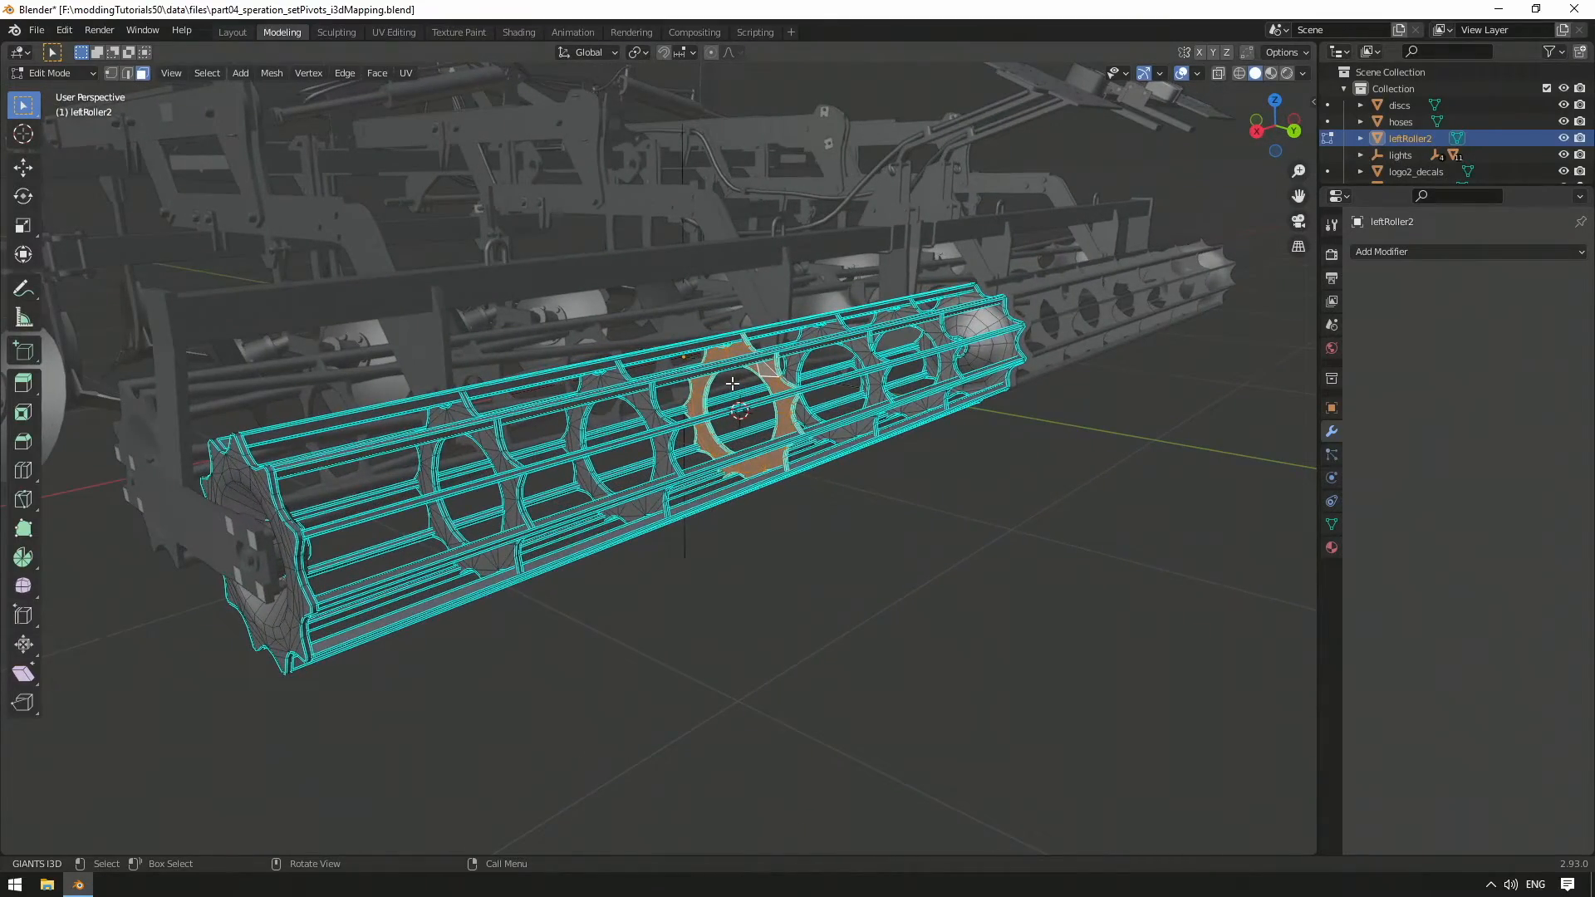
key("Tab")
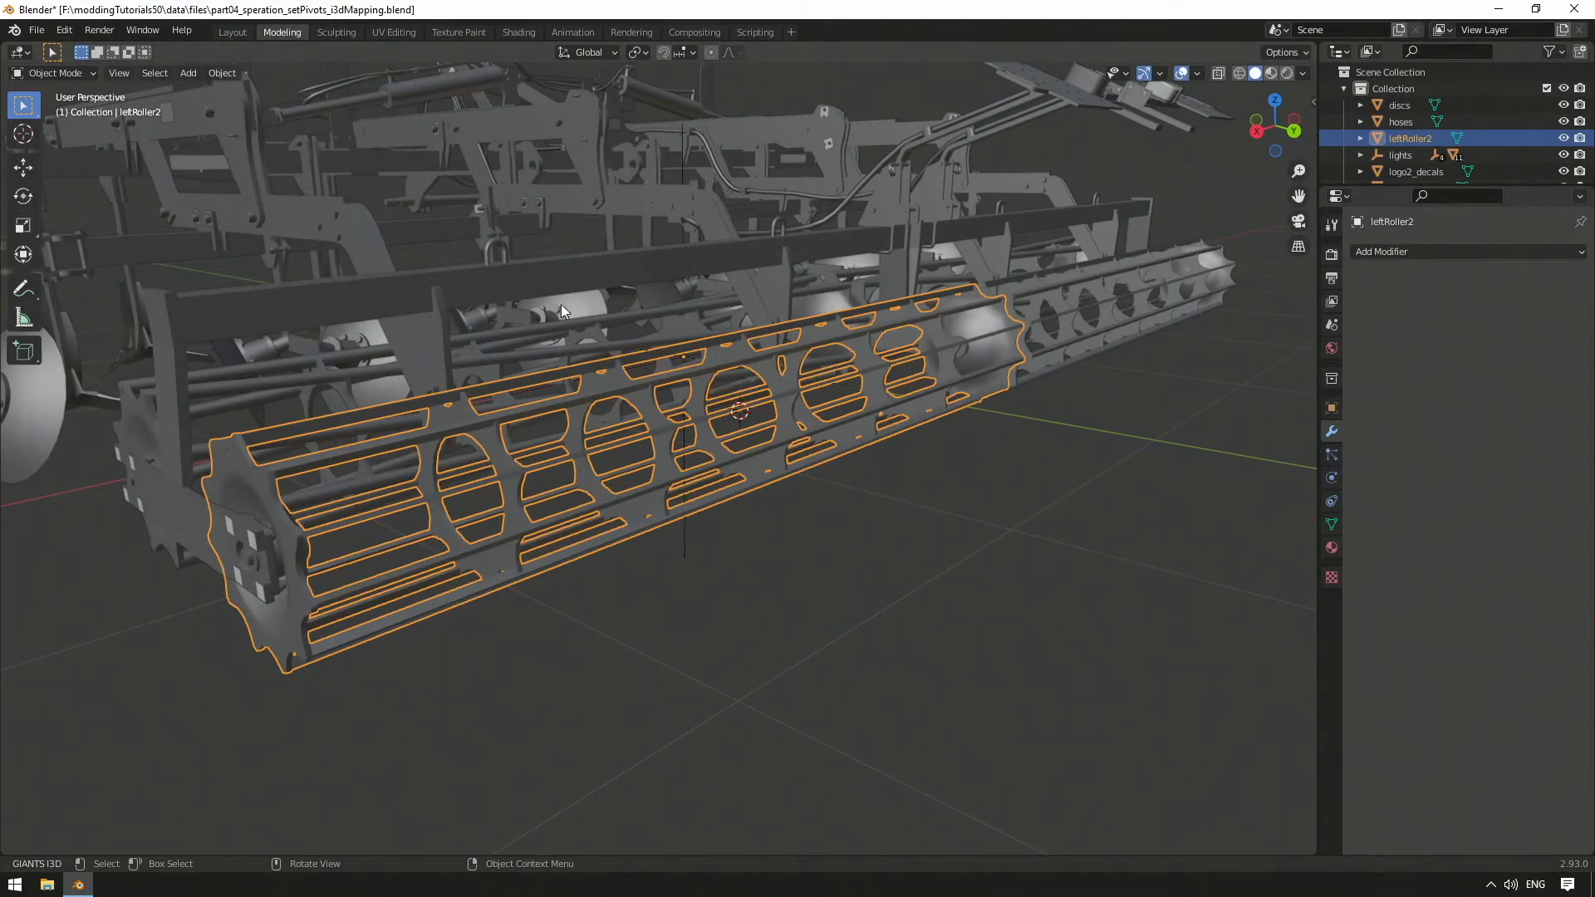
Set leftRoller2's origin to the 3D cursor at 1.2539, 1.3777, 0.23035 m, then return to Layout
left_click(224, 73)
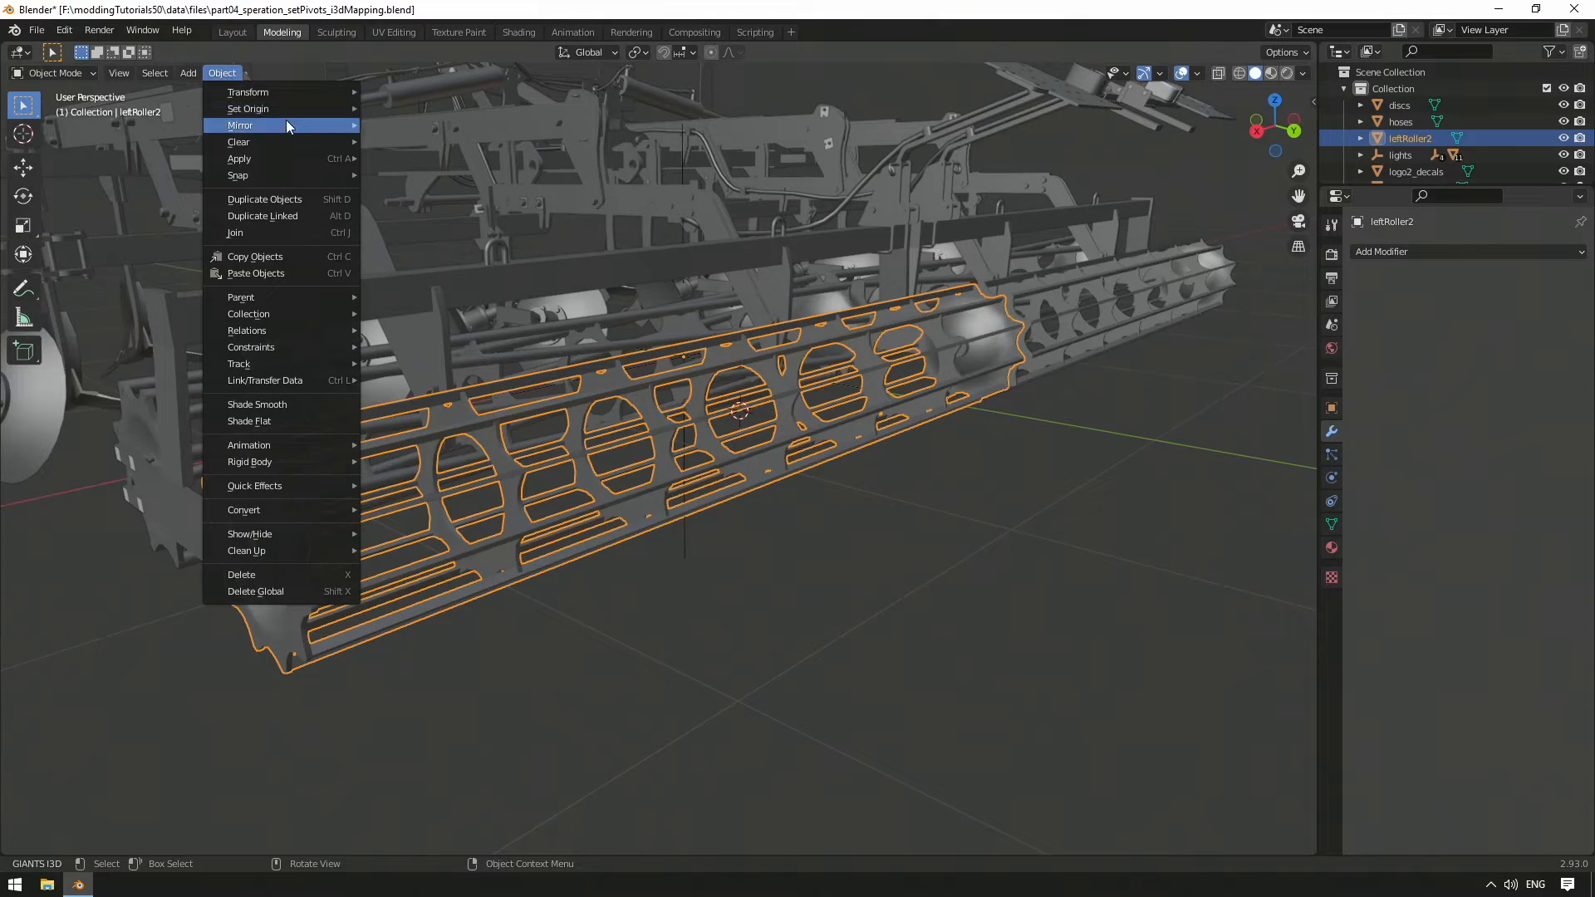
mouse_move(306, 111)
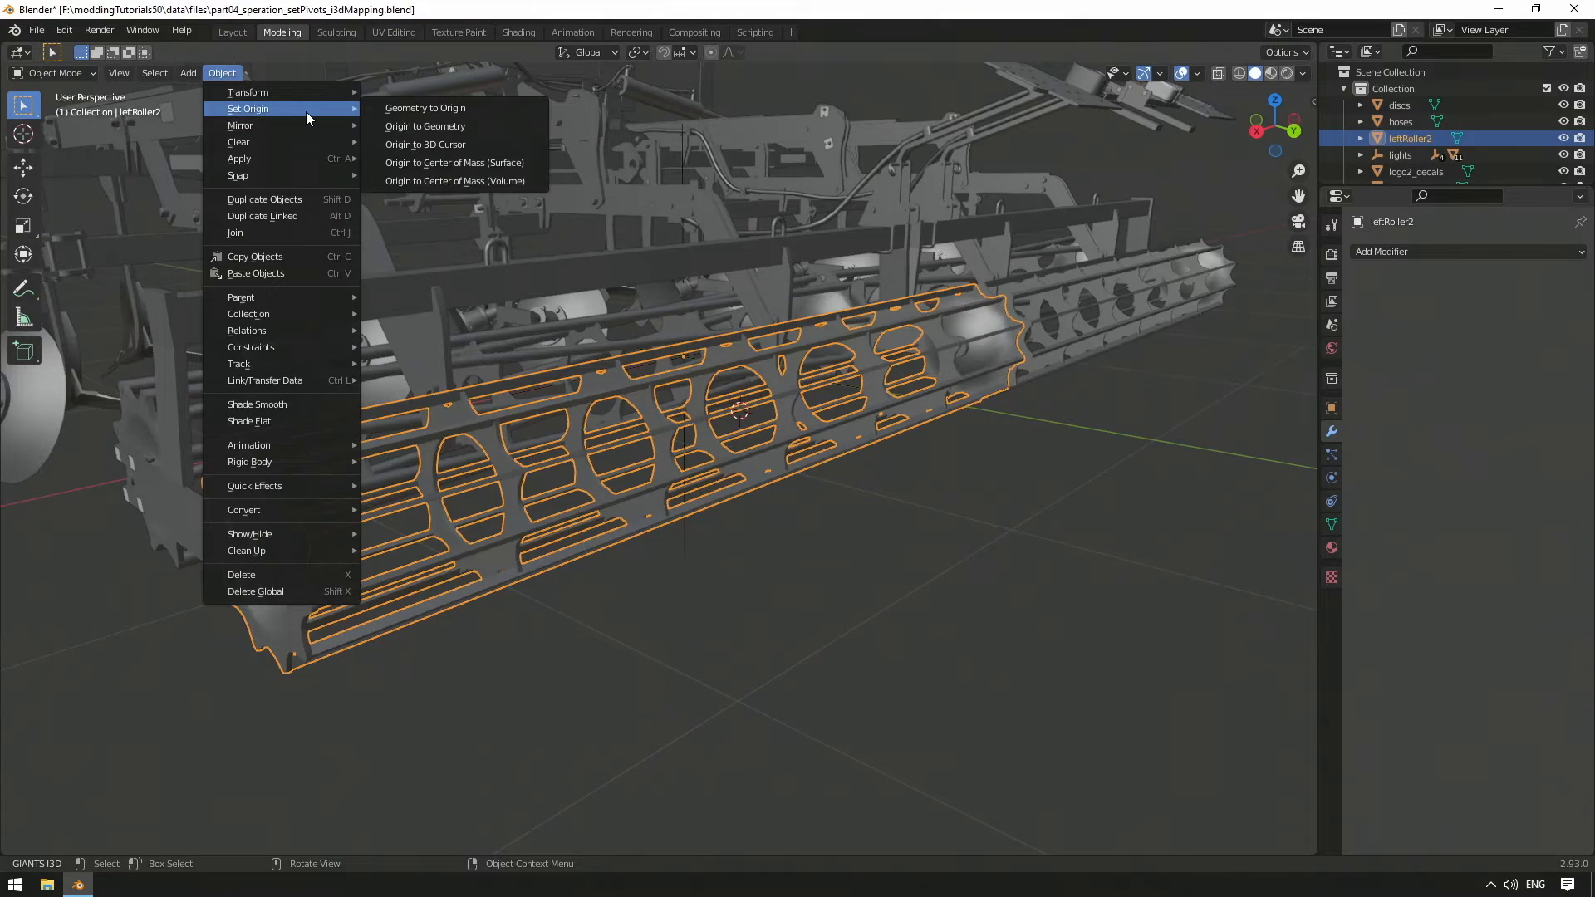
left_click(472, 146)
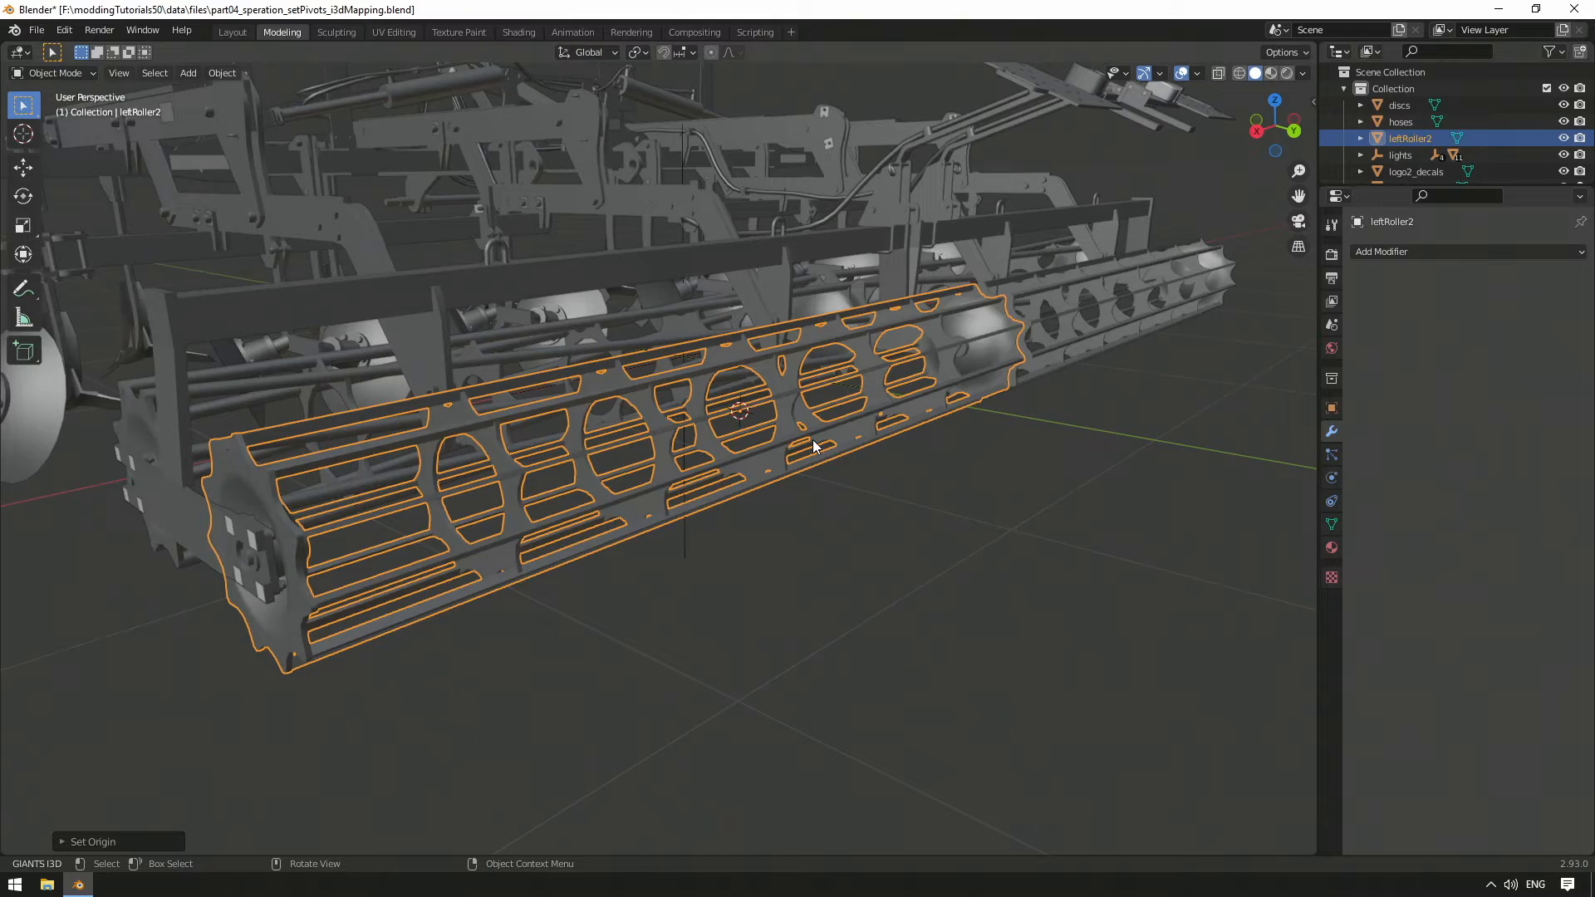
key("ctrl+Page_Up")
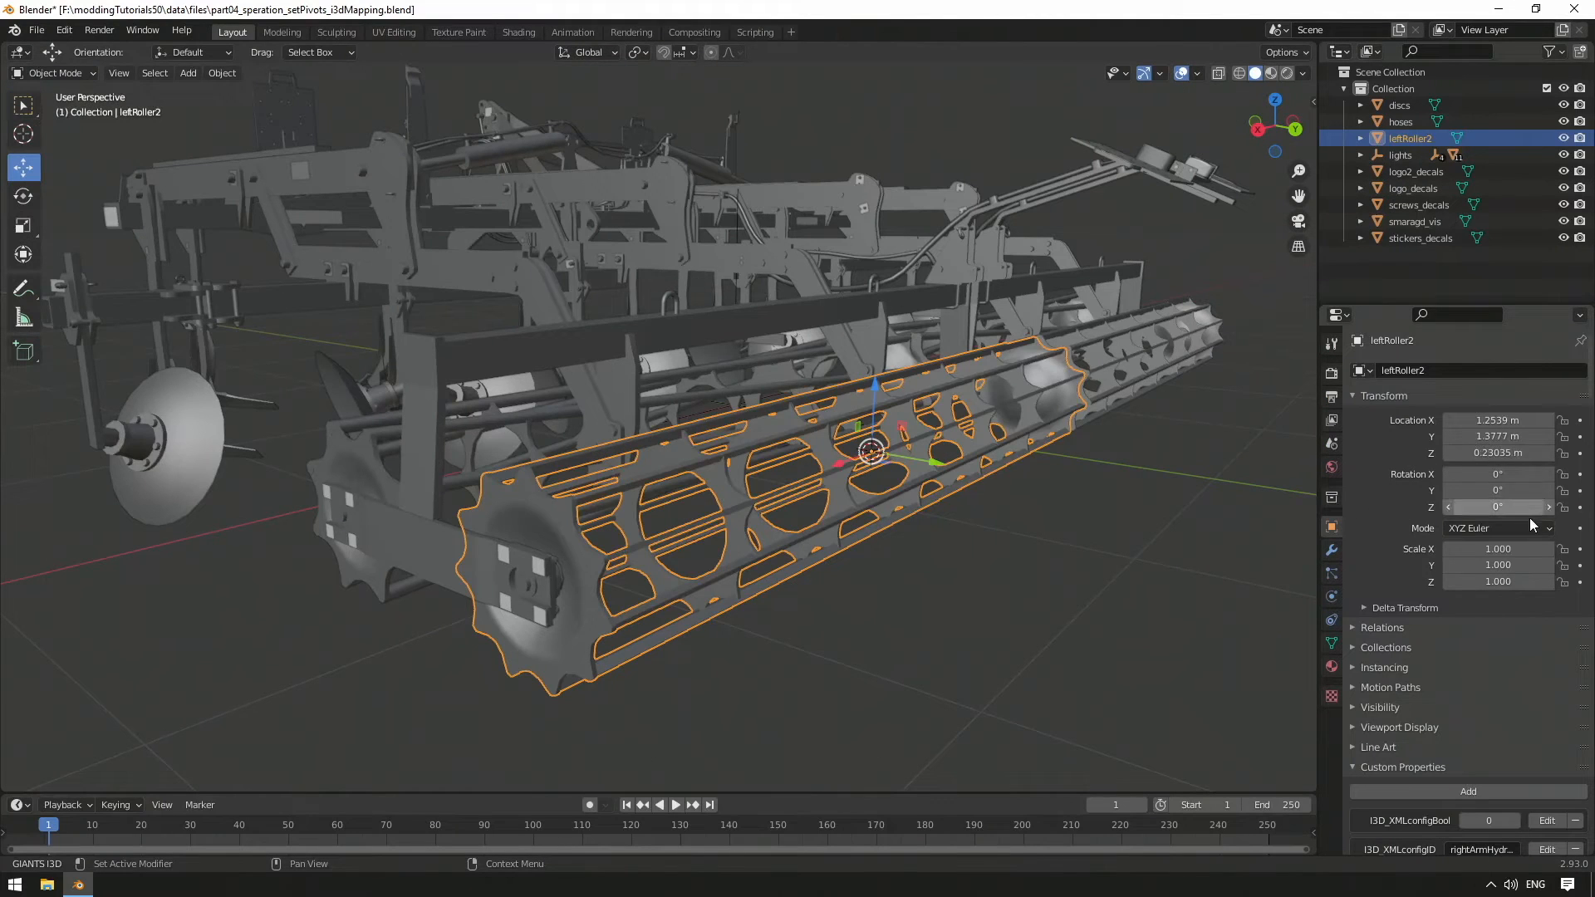
left_click(221, 74)
mouse_move(326, 160)
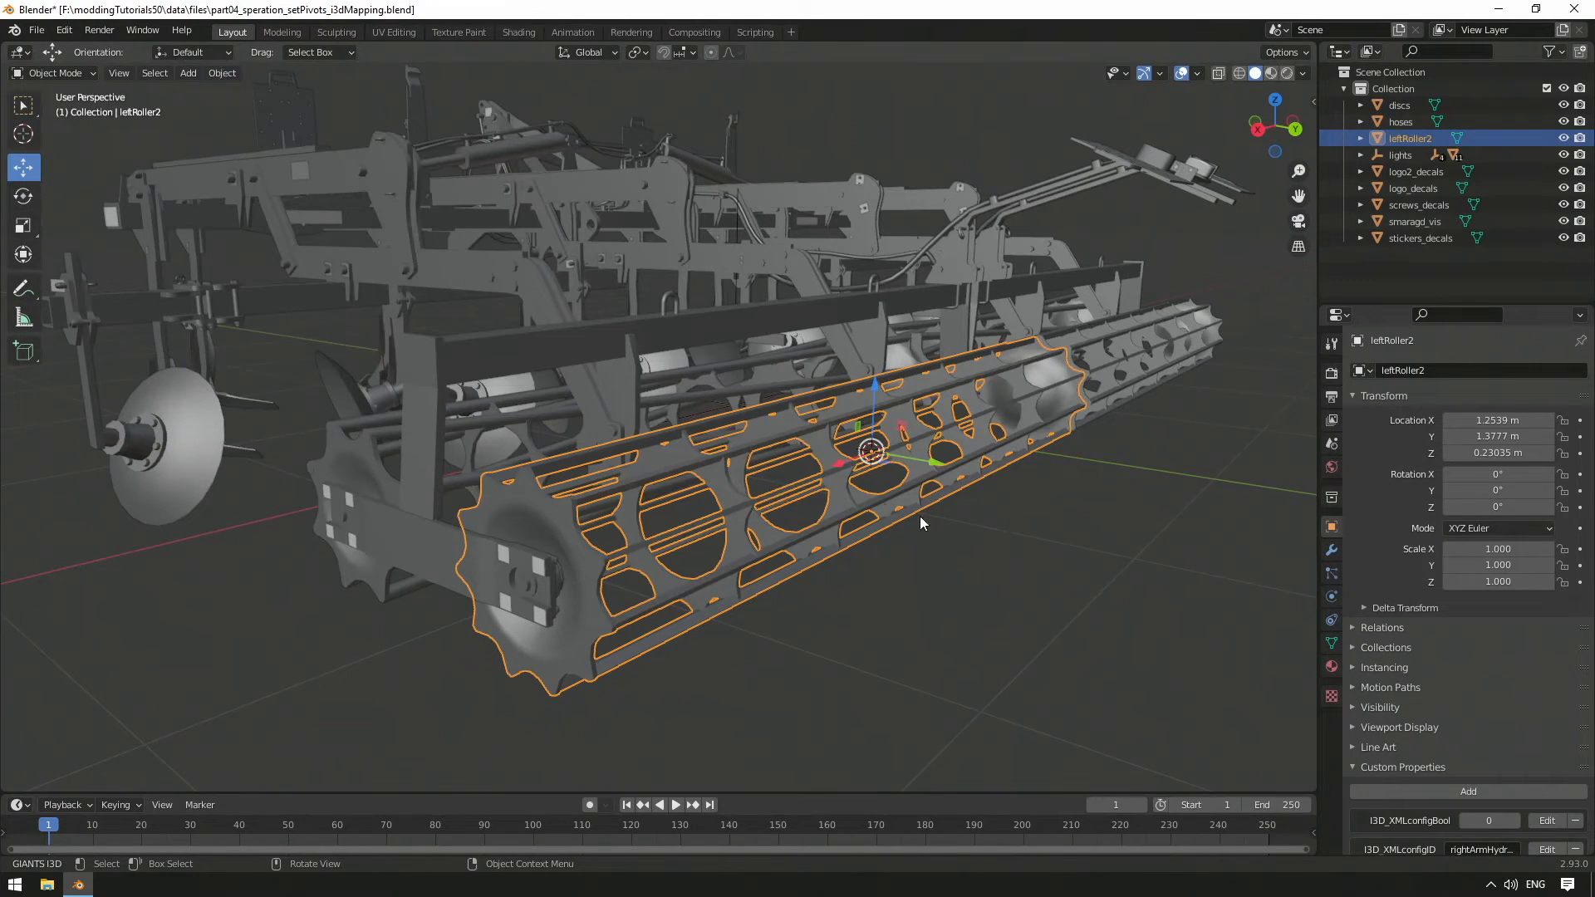
left_click(957, 535)
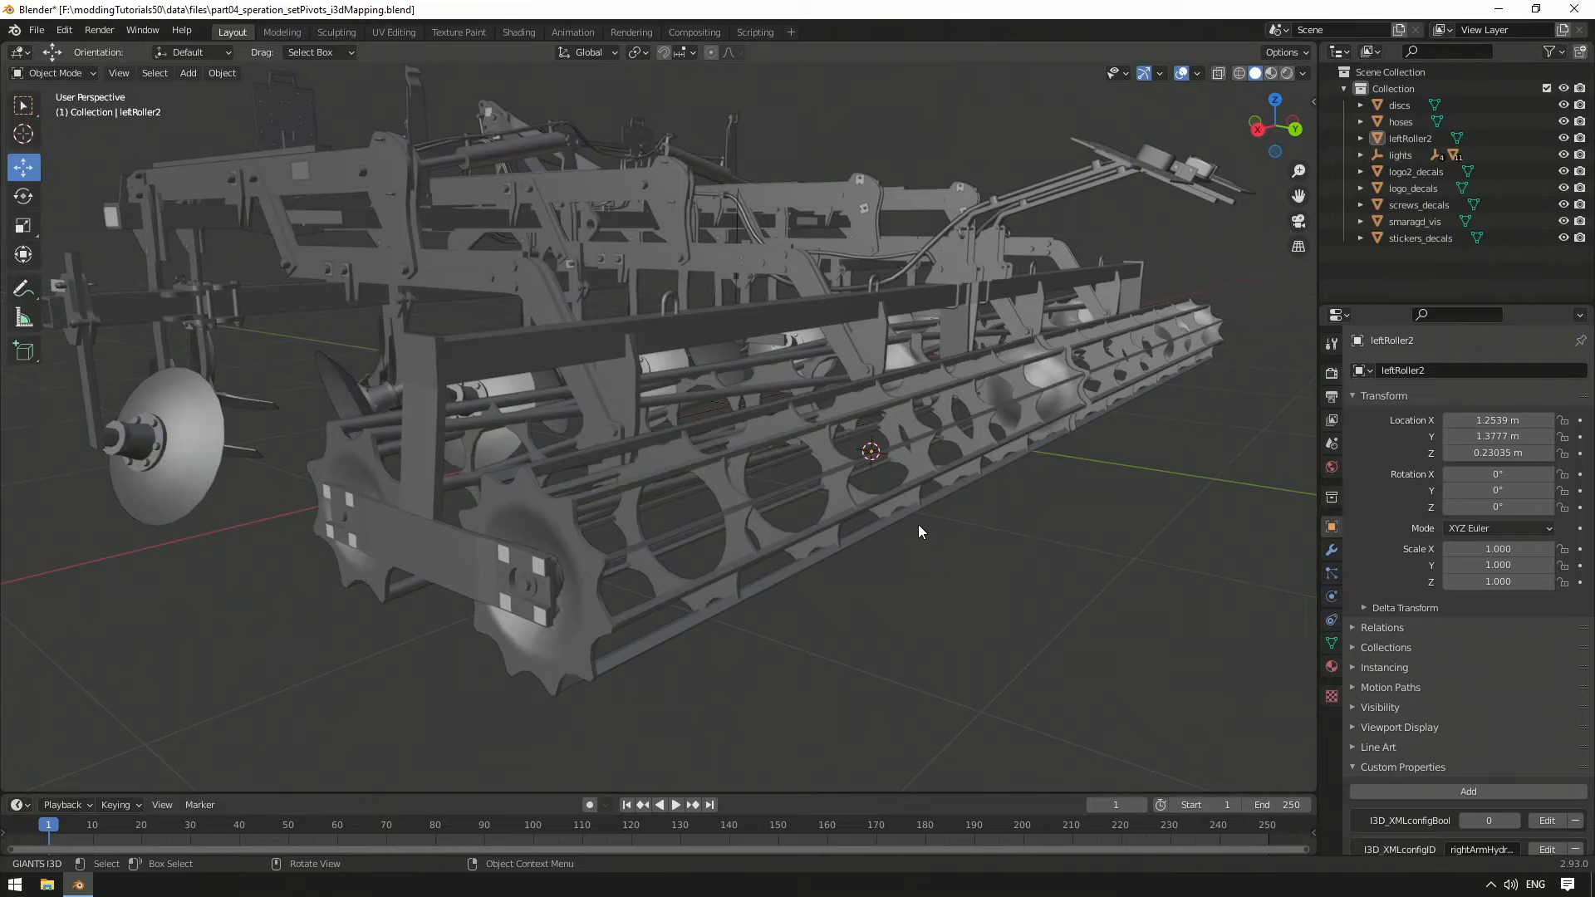
left_click(30, 196)
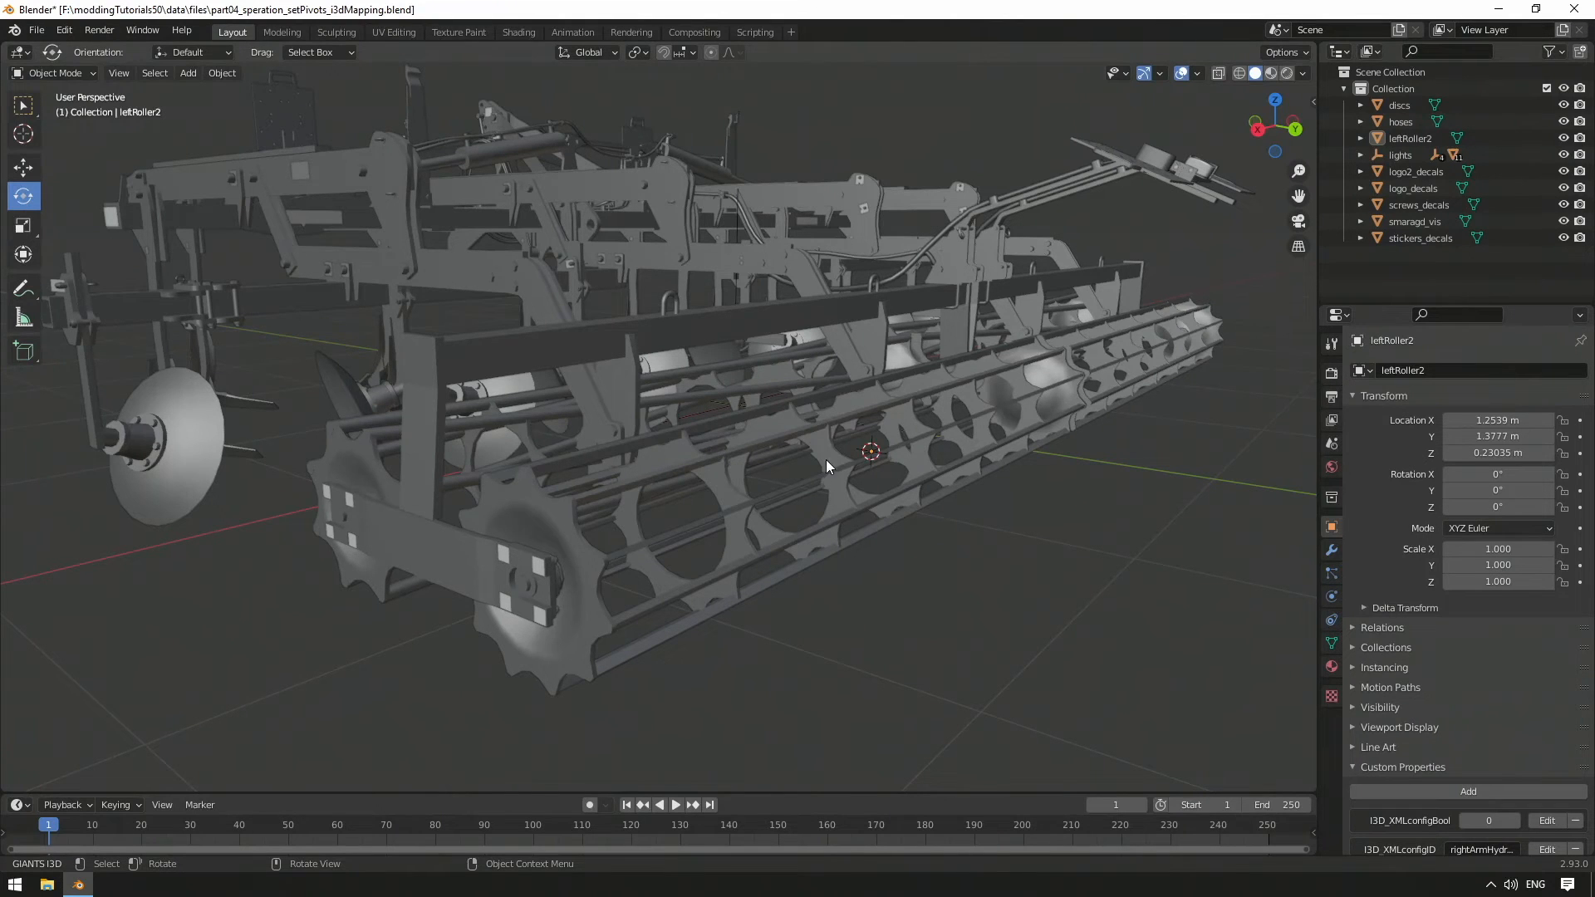
left_click(856, 462)
middle_click_drag(858, 464, 1009, 367)
left_click_drag(1008, 367, 937, 322)
middle_click_drag(989, 377, 991, 412)
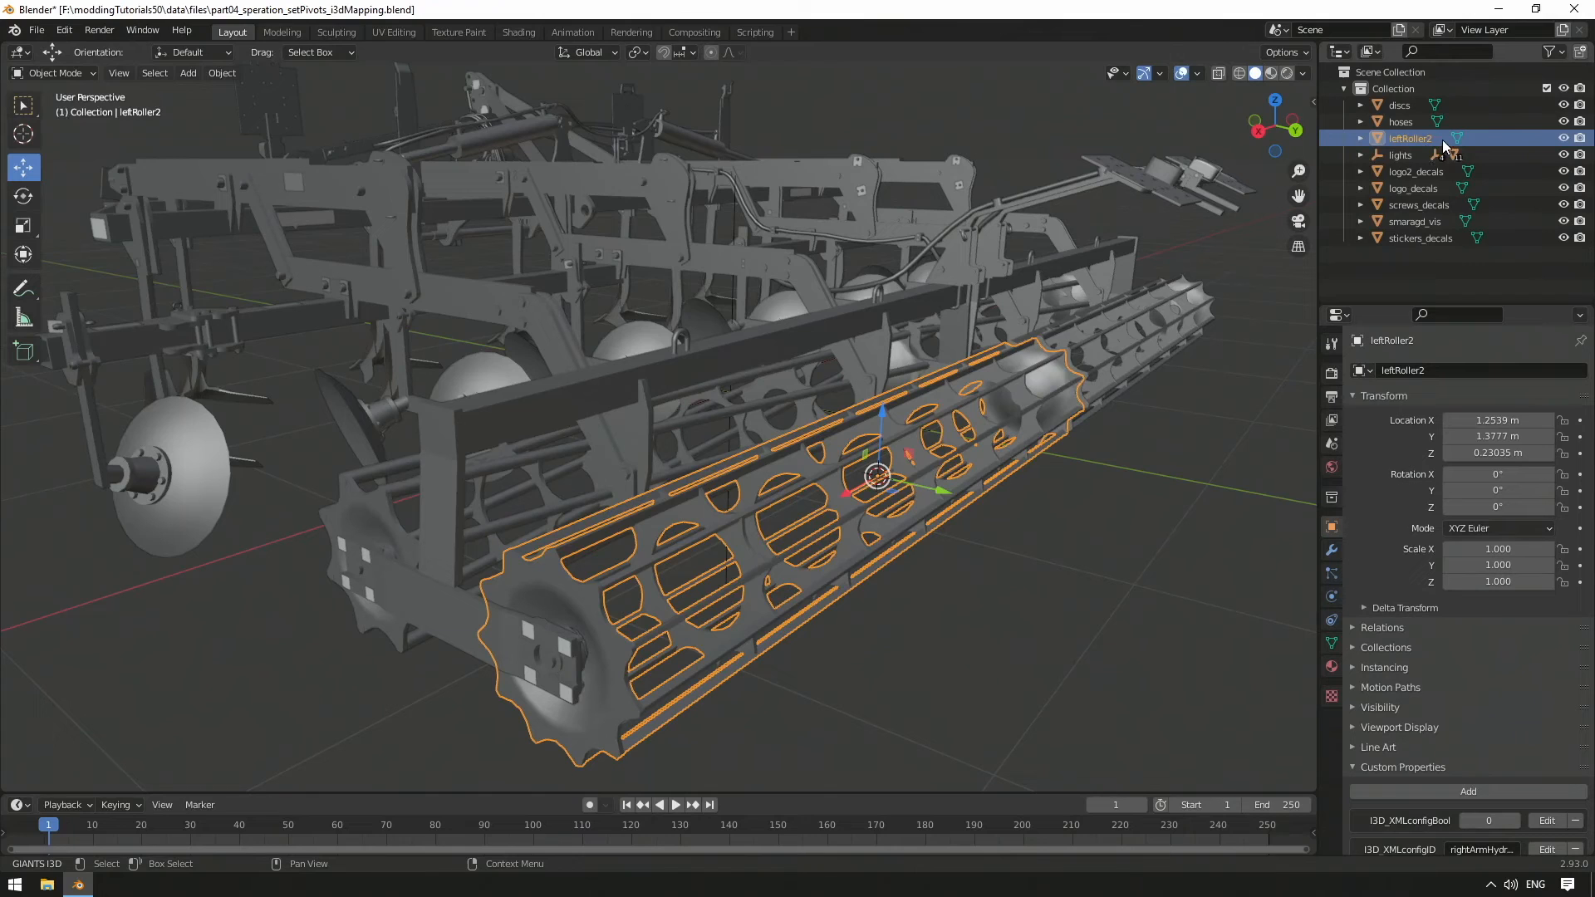
In the GIANTS I3D Exporter, enable Node Id for leftRoller2 and set it to its name
key("n")
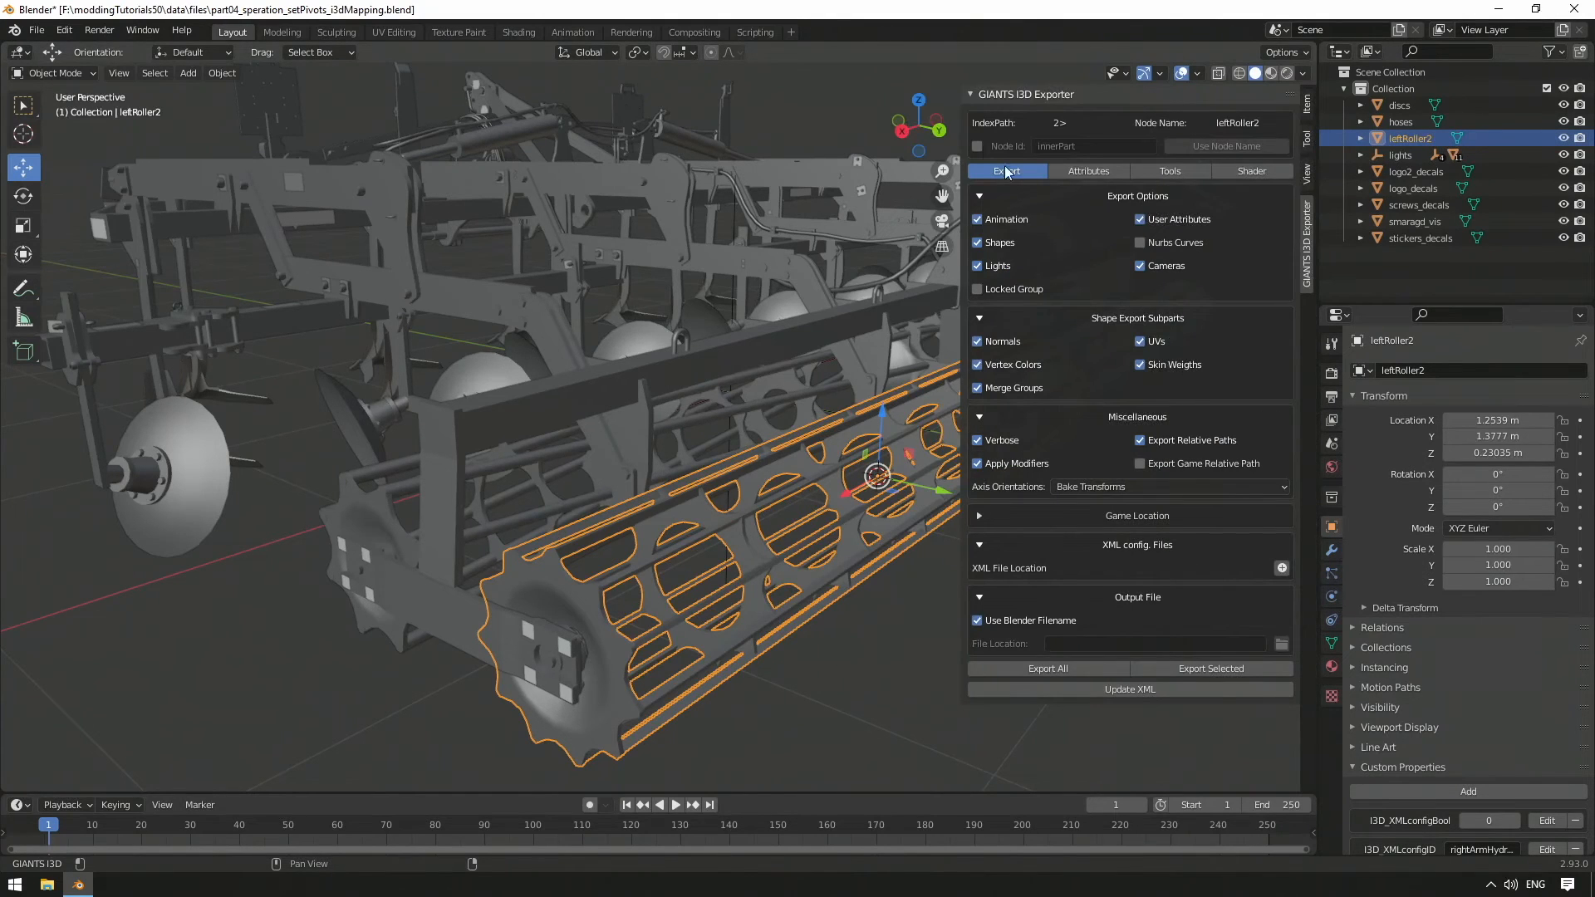
left_click(978, 146)
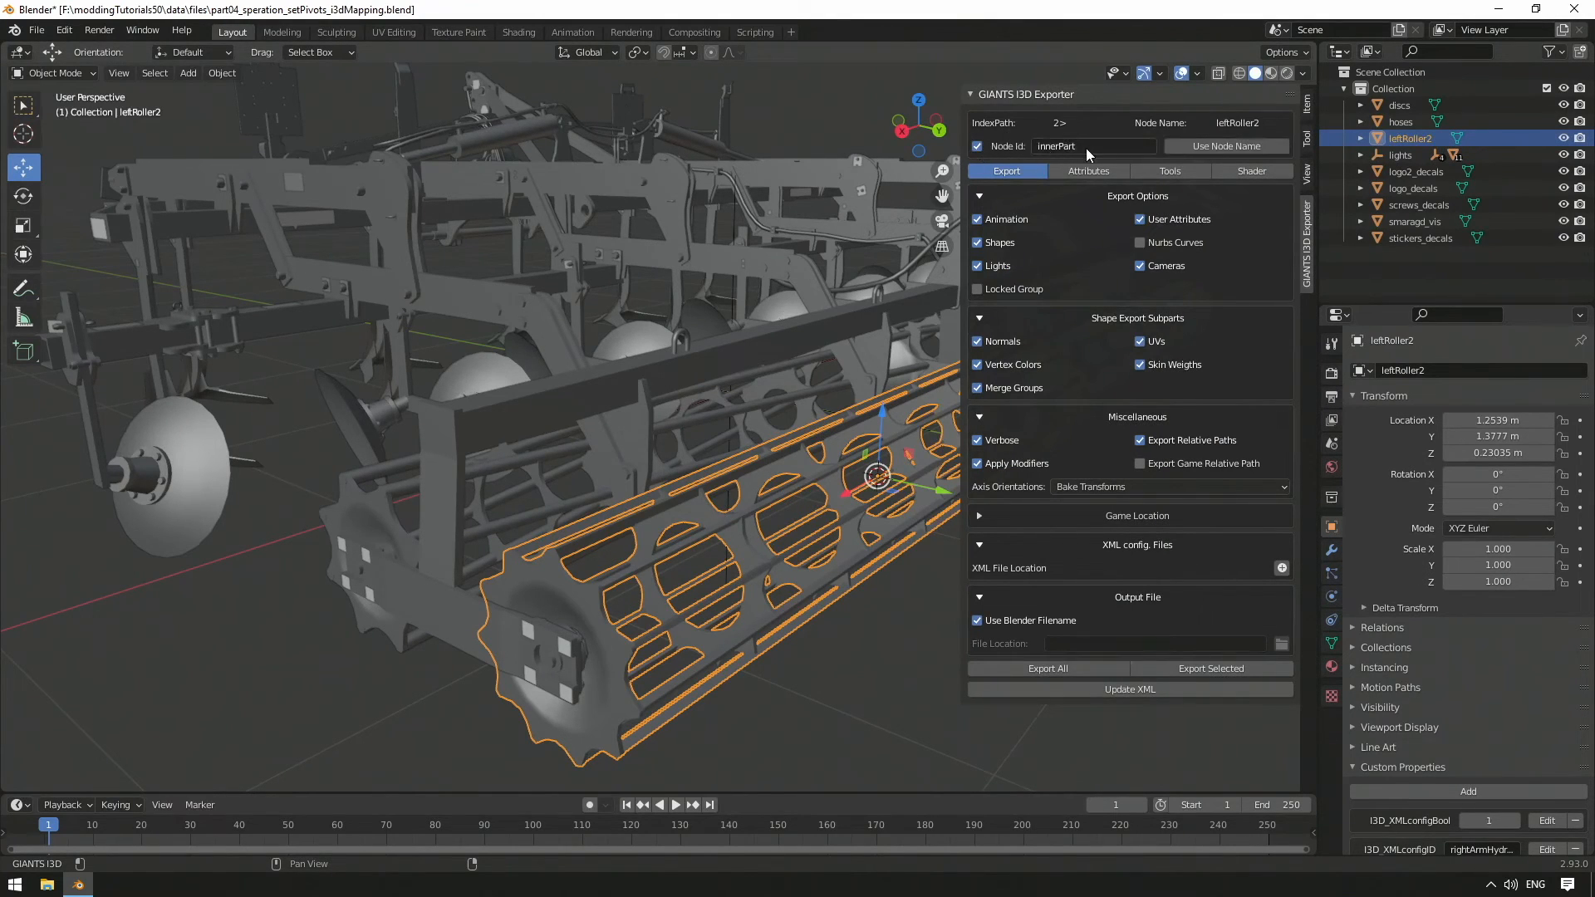
left_click(1209, 147)
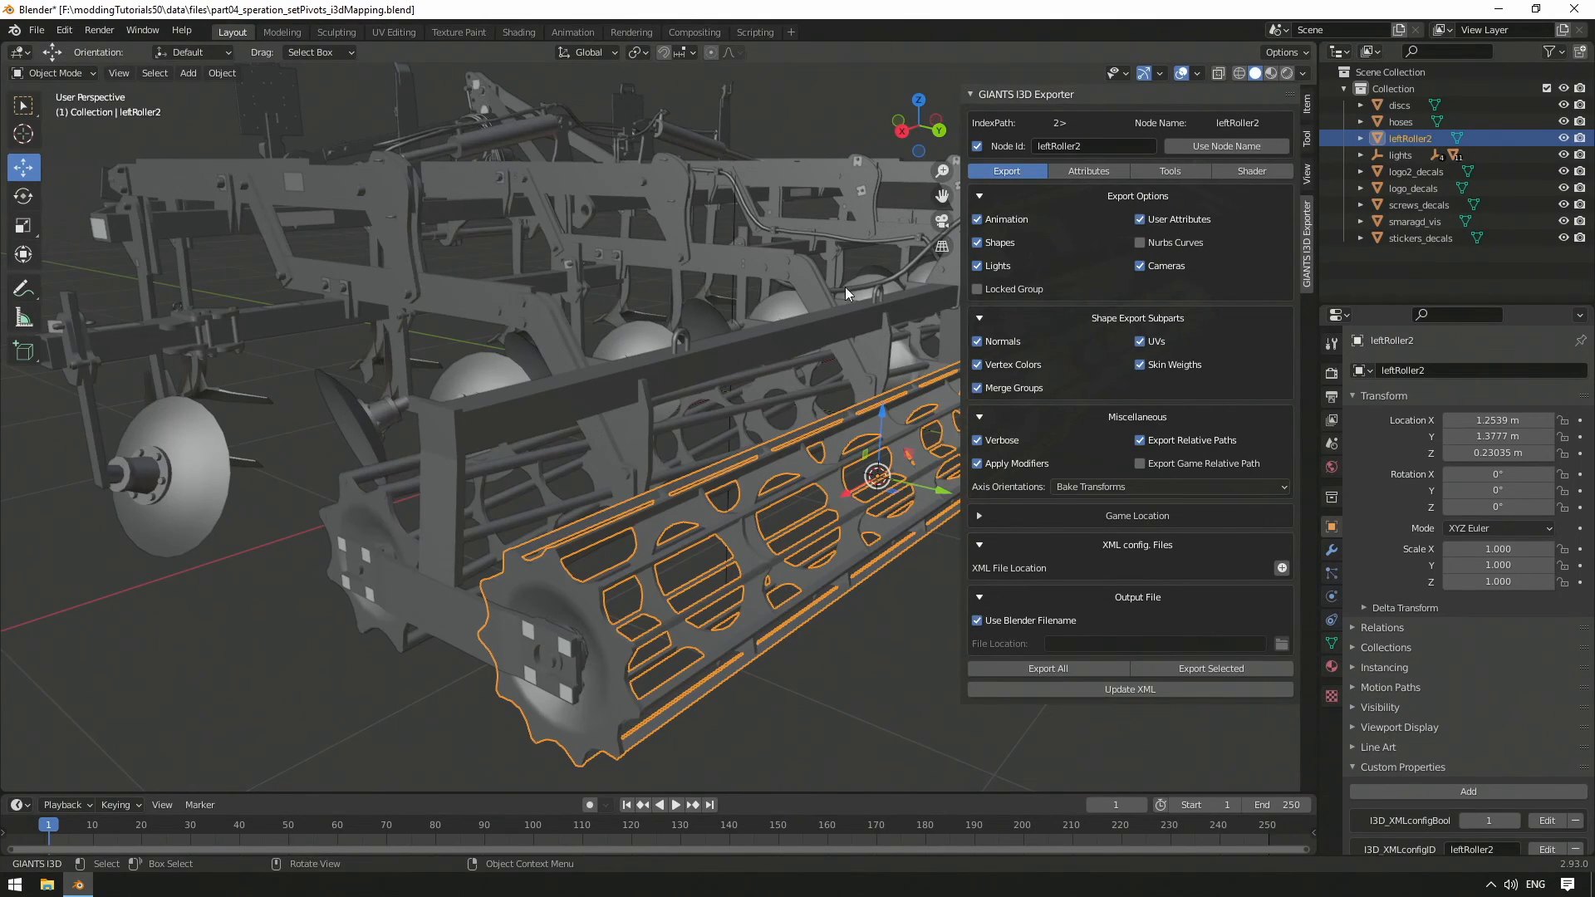
key("n")
Select the smaragd_vis mesh, enter Edit Mode, and grow the face selection
left_click(890, 615)
left_click(407, 496)
middle_click_drag(417, 493, 499, 510)
key("Tab")
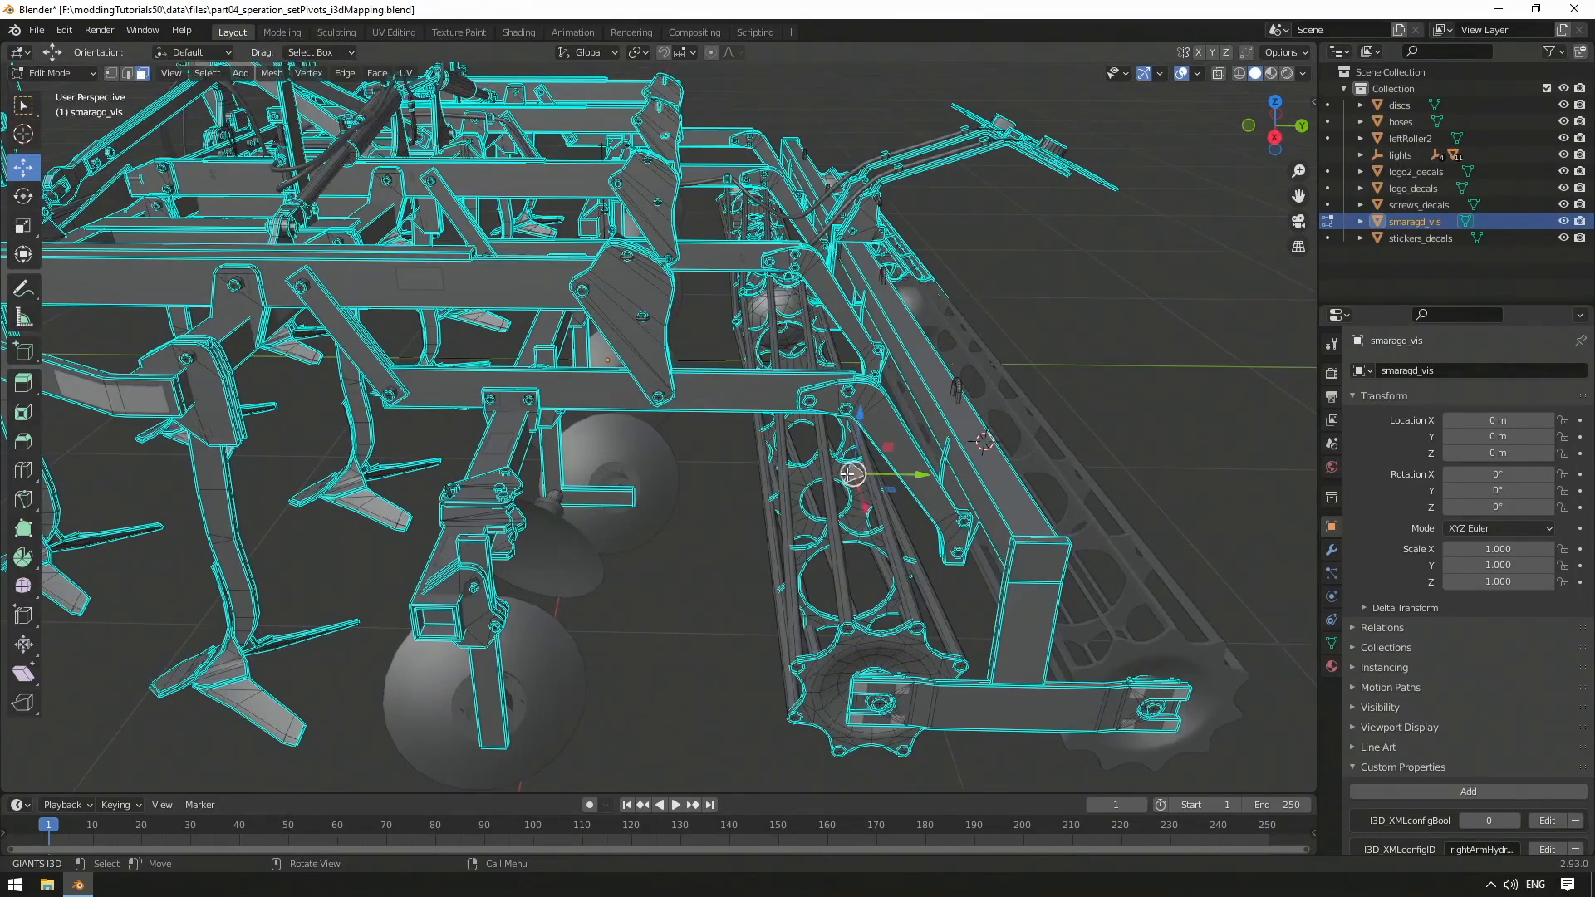
key("ctrl+KP_Add")
key("ctrl+KP_Add")
key("ctrl+KP_Add")
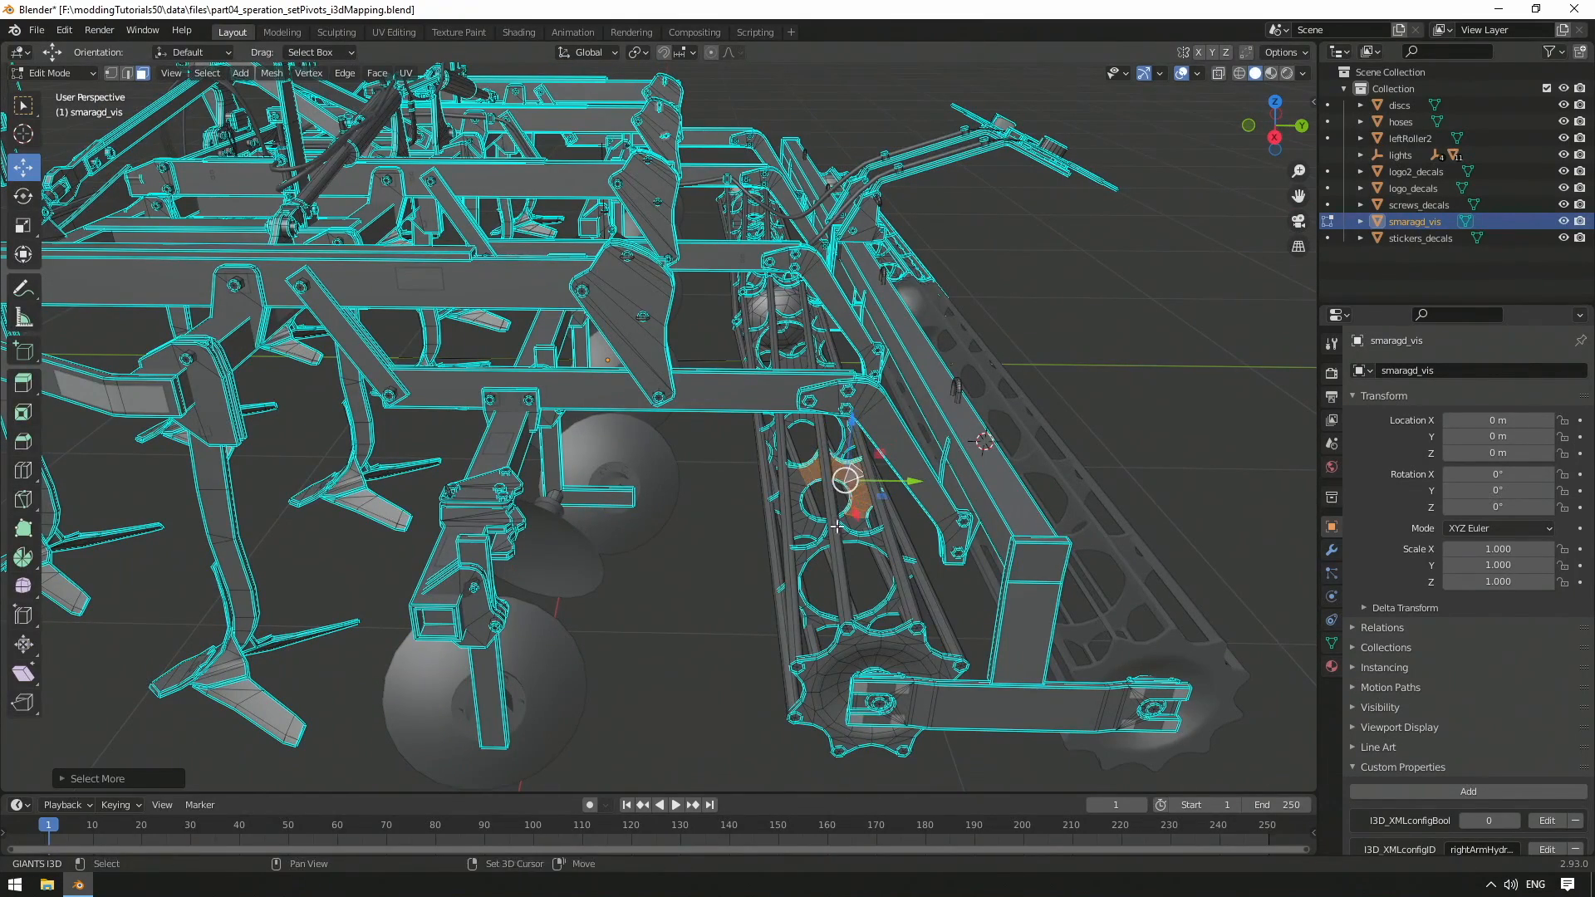